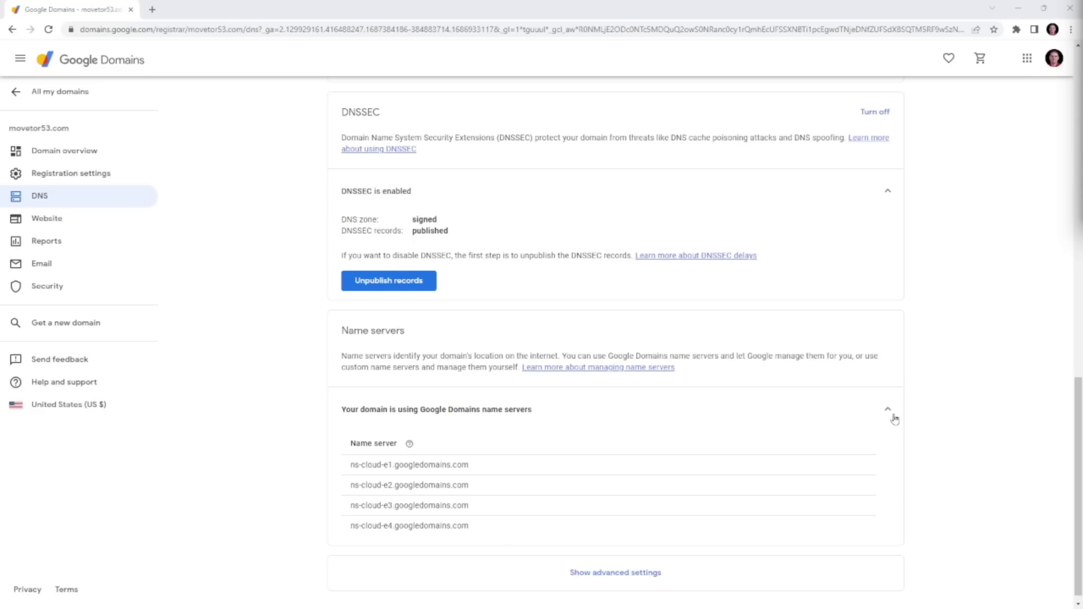
Turn off DNSSEC for movetor53.com and expand the details of its deactivation
{"action": "left_click", "coordinate": [890, 413]}
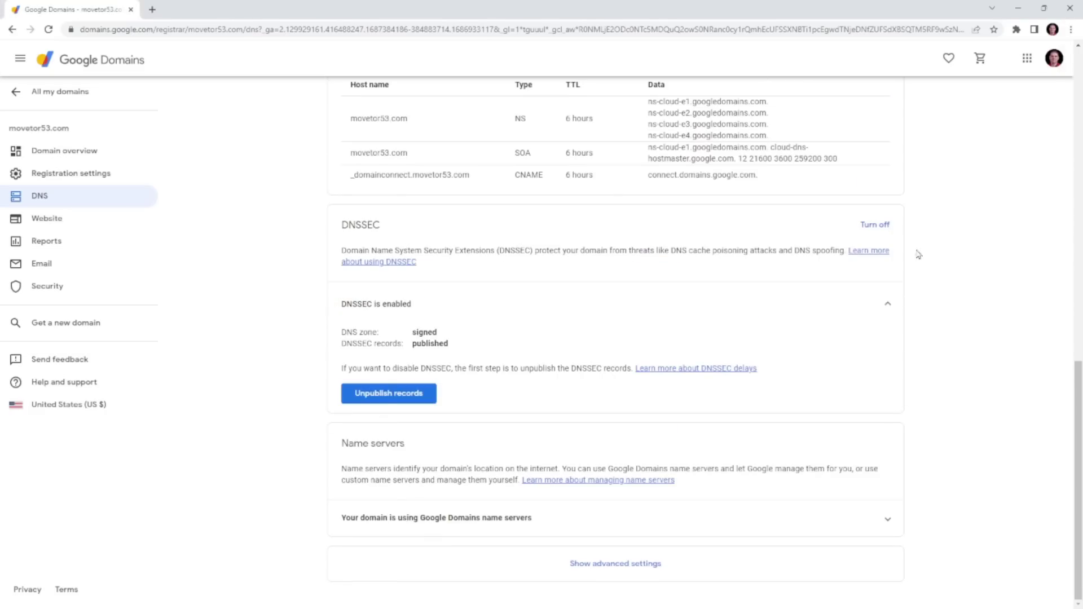
{"action": "left_click", "coordinate": [876, 226]}
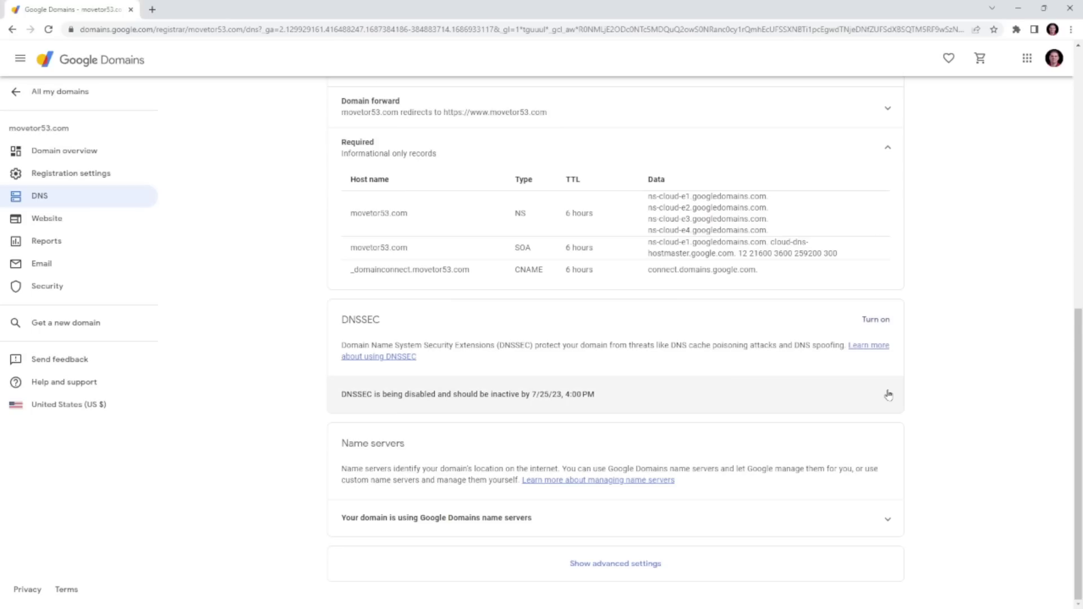
{"action": "left_click", "coordinate": [887, 395]}
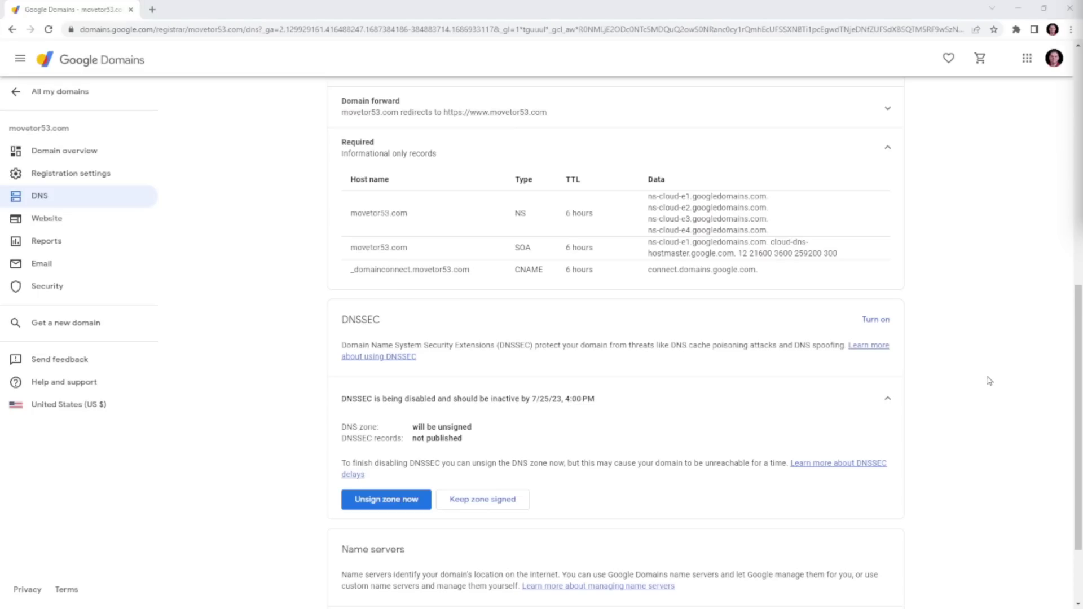
Export the DNS resource records of movetor53.com as a BIND file
{"action": "scroll", "coordinate": [987, 370], "scroll_direction": "up", "scroll_amount": 8}
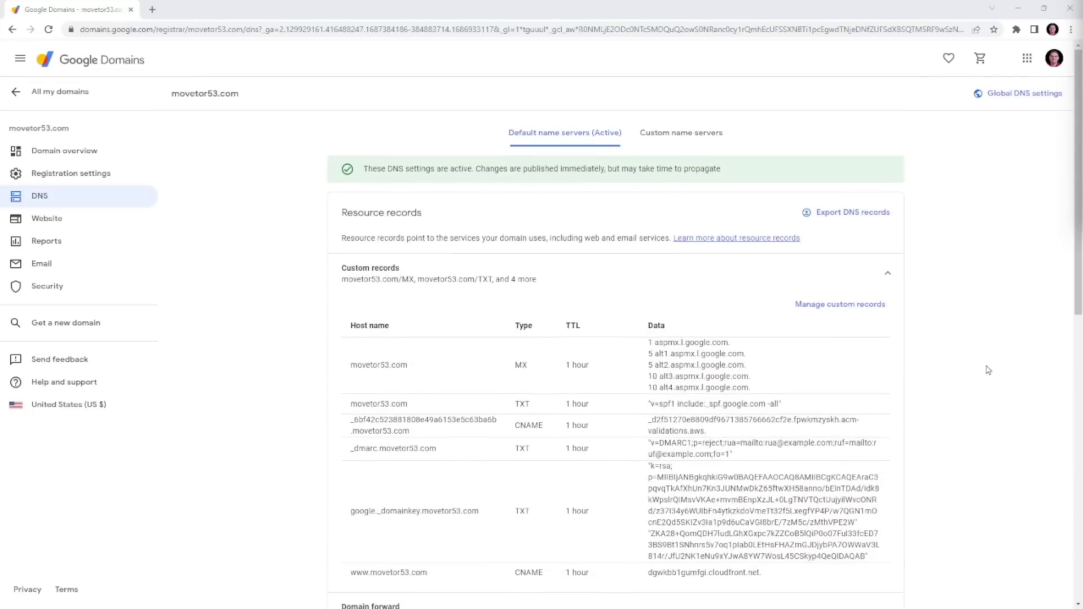
{"action": "left_click", "coordinate": [854, 220]}
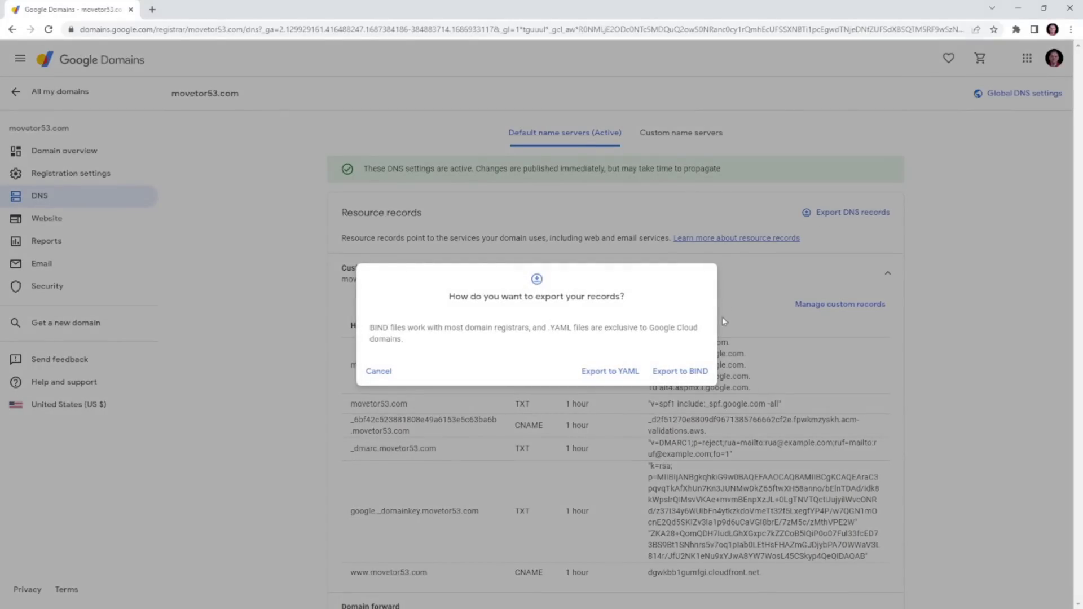
{"action": "left_click", "coordinate": [685, 371]}
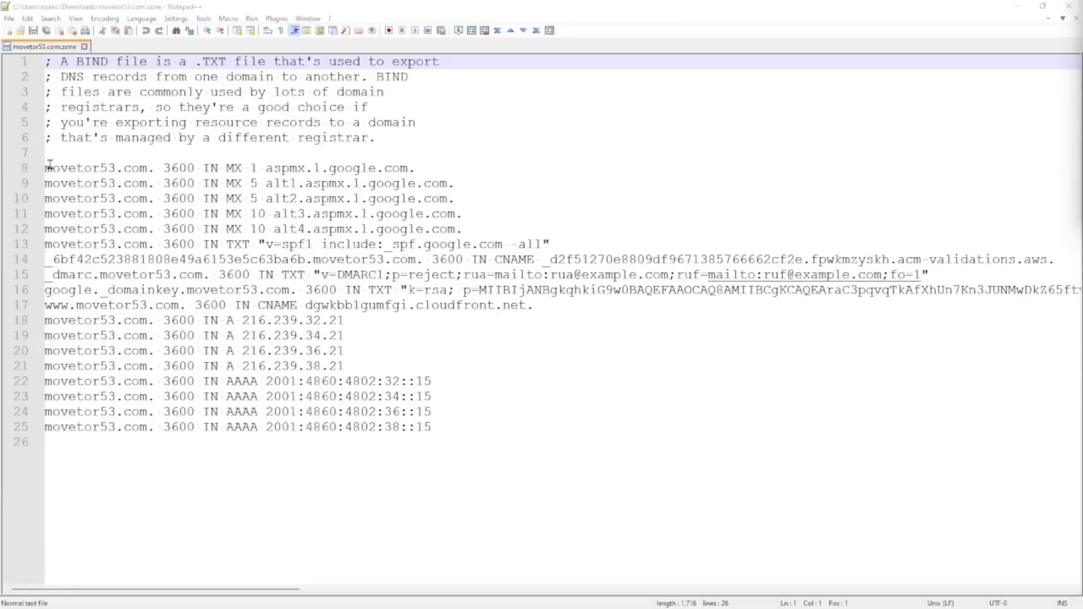
Examine the MX, google._domainkey TXT and www CNAME records of the exported movetor53.com.zone file in Notepad++
{"action": "left_click_drag", "start_coordinate": [46, 165], "coordinate": [332, 250]}
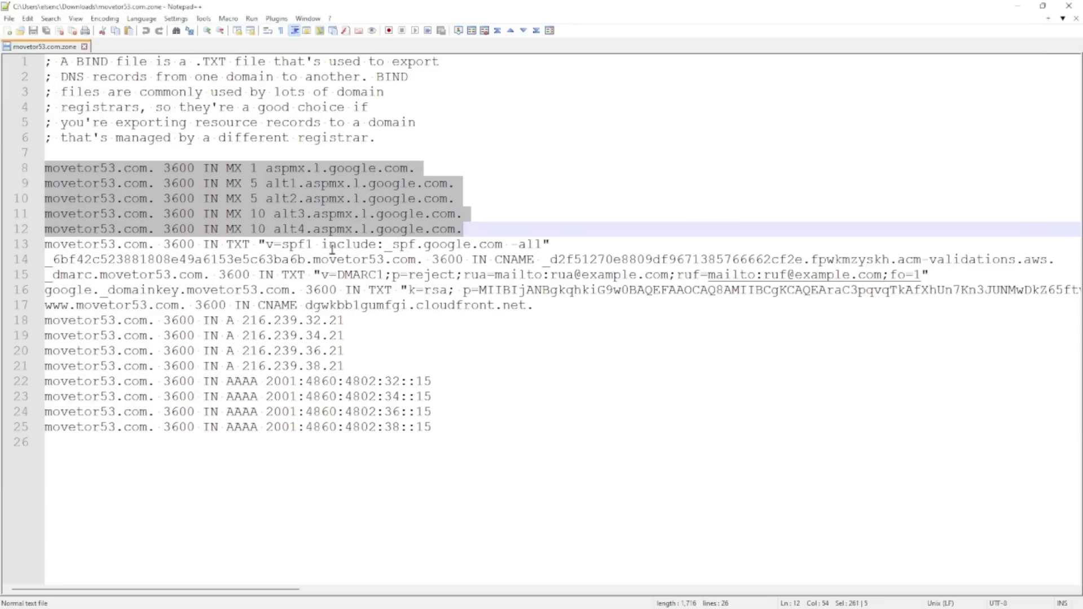
{"action": "left_click", "coordinate": [48, 289]}
{"action": "left_click_drag", "start_coordinate": [48, 289], "coordinate": [54, 290]}
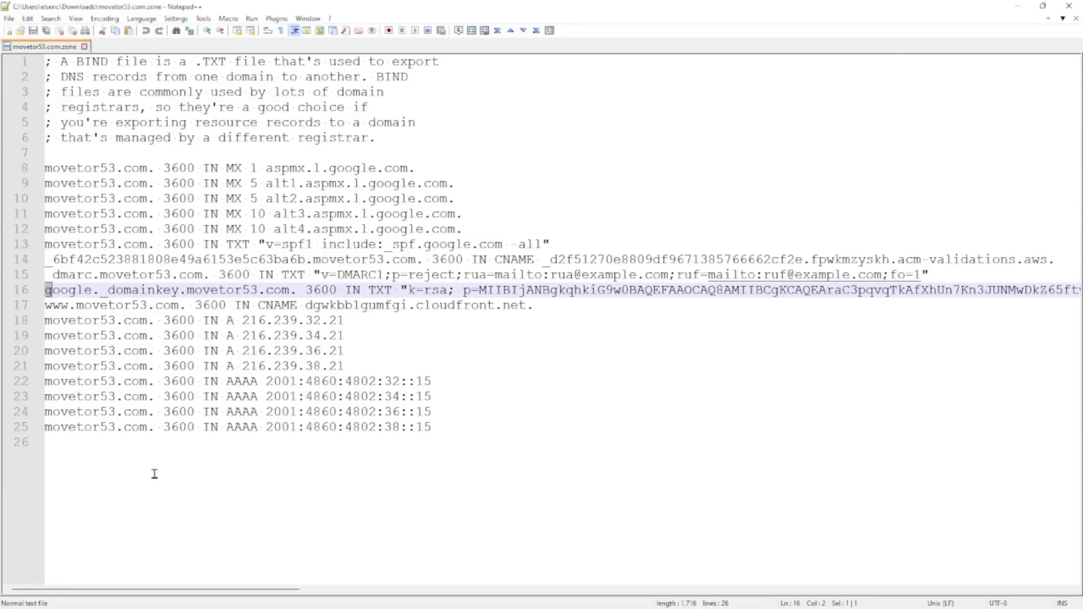
{"action": "left_click", "coordinate": [47, 304]}
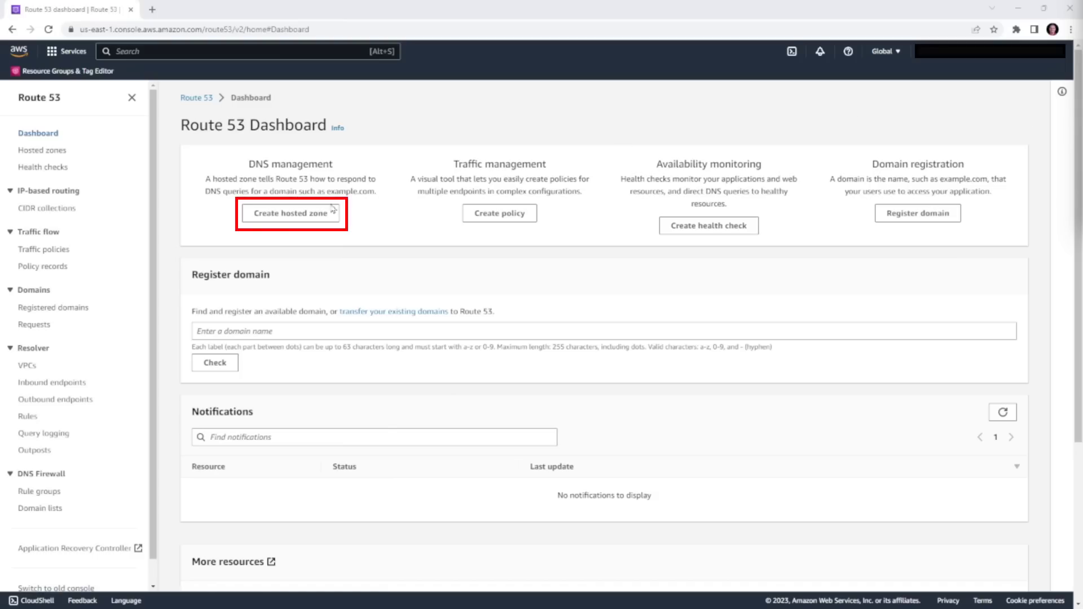
In the AWS Route 53 console, create a public hosted zone for the domain movetor53.com
{"action": "left_click", "coordinate": [309, 215]}
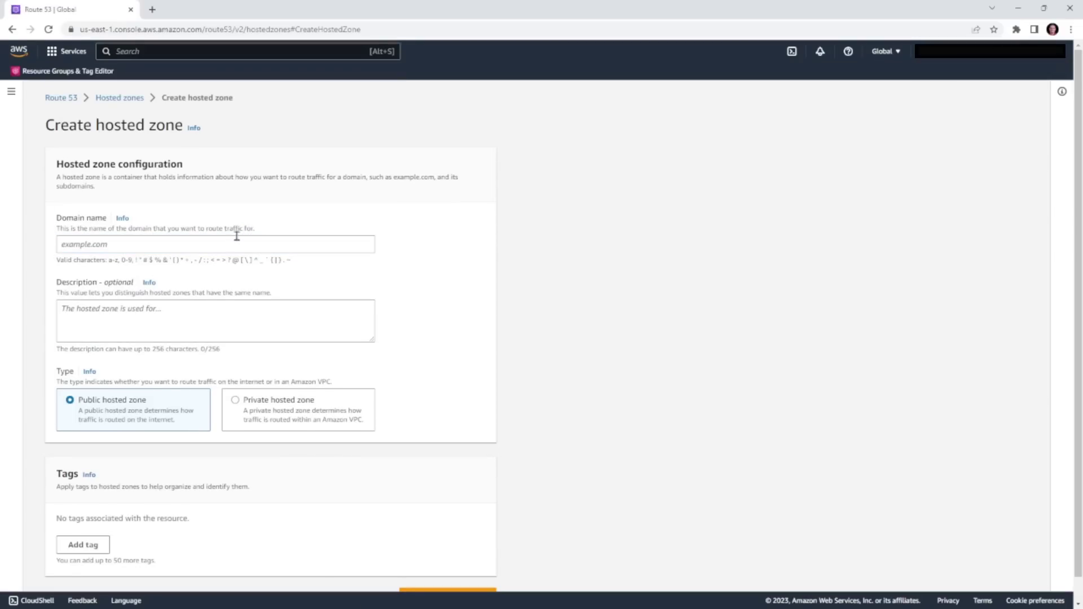
{"action": "left_click", "coordinate": [233, 243]}
{"action": "type", "text": "movetor53.com"}
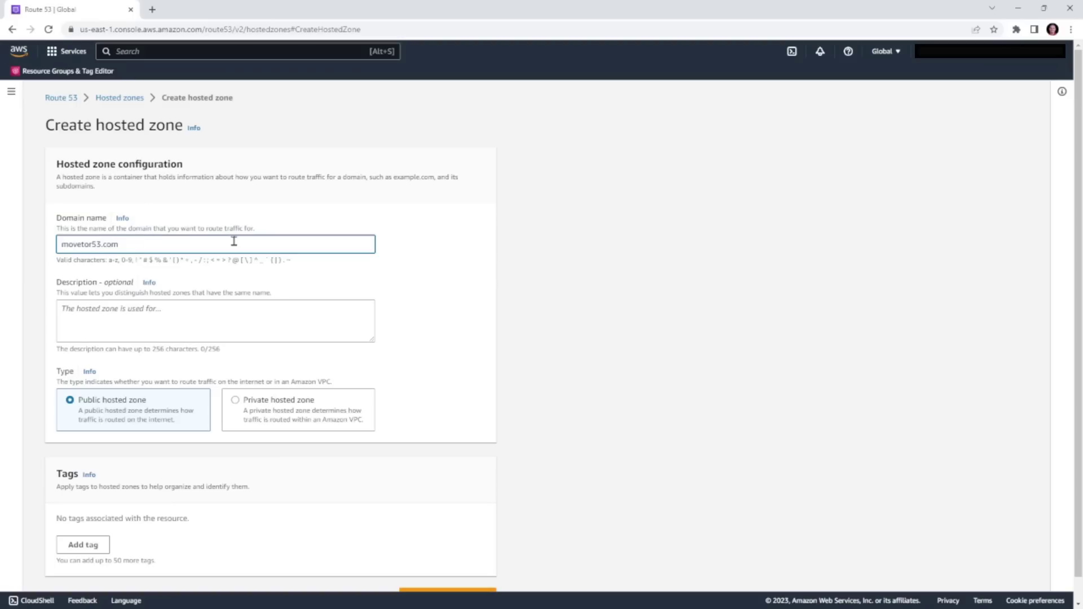
{"action": "scroll", "coordinate": [438, 525], "scroll_direction": "down", "scroll_amount": 1}
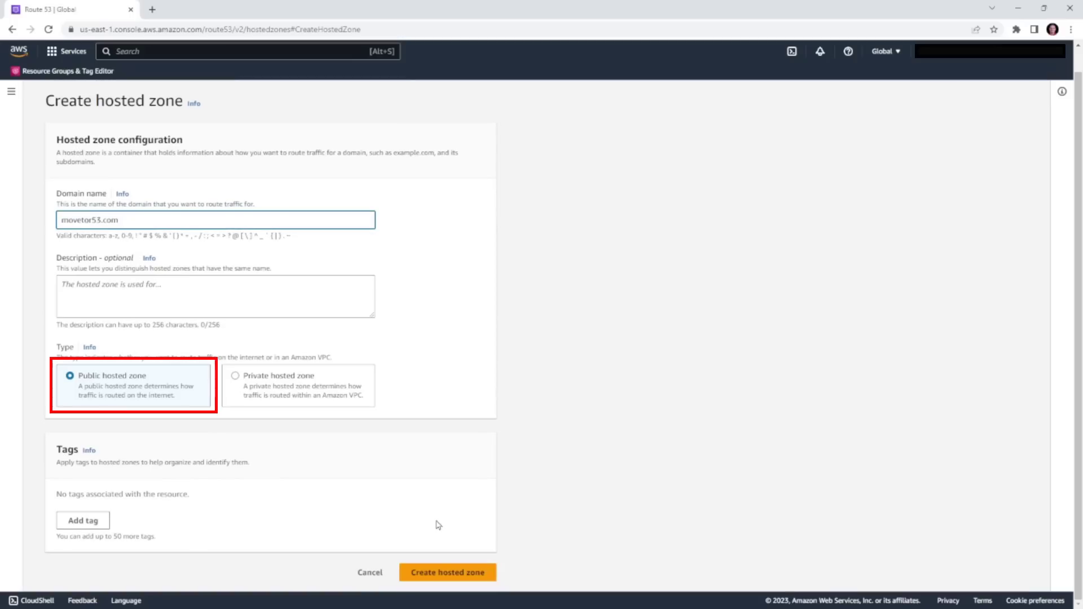
{"action": "left_click", "coordinate": [446, 573]}
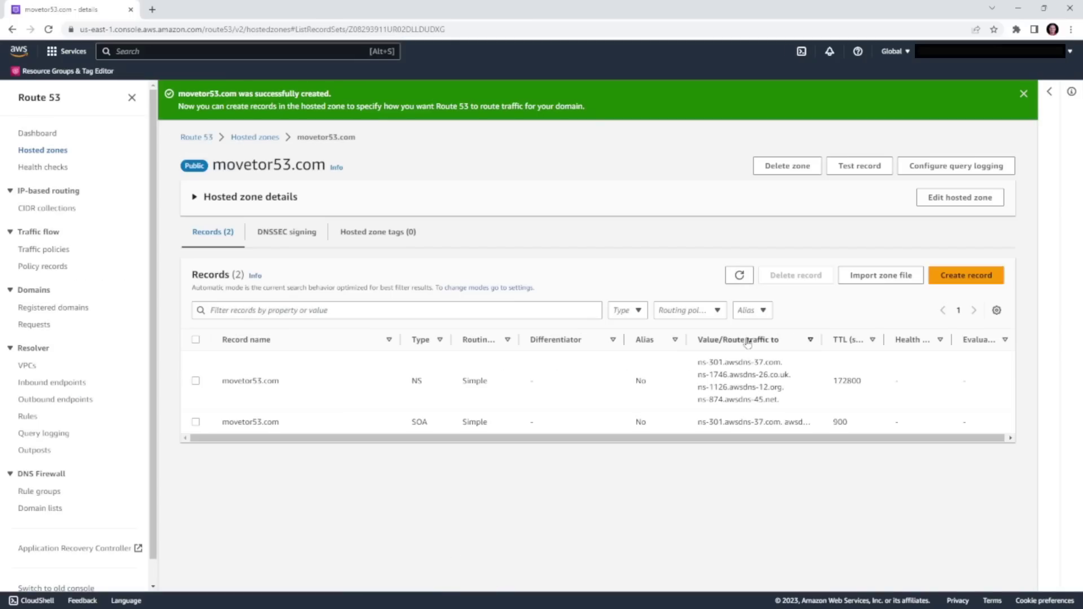
Start a zone file import for movetor53.com, paste in the exported BIND records and review the record preview
{"action": "left_click", "coordinate": [881, 275]}
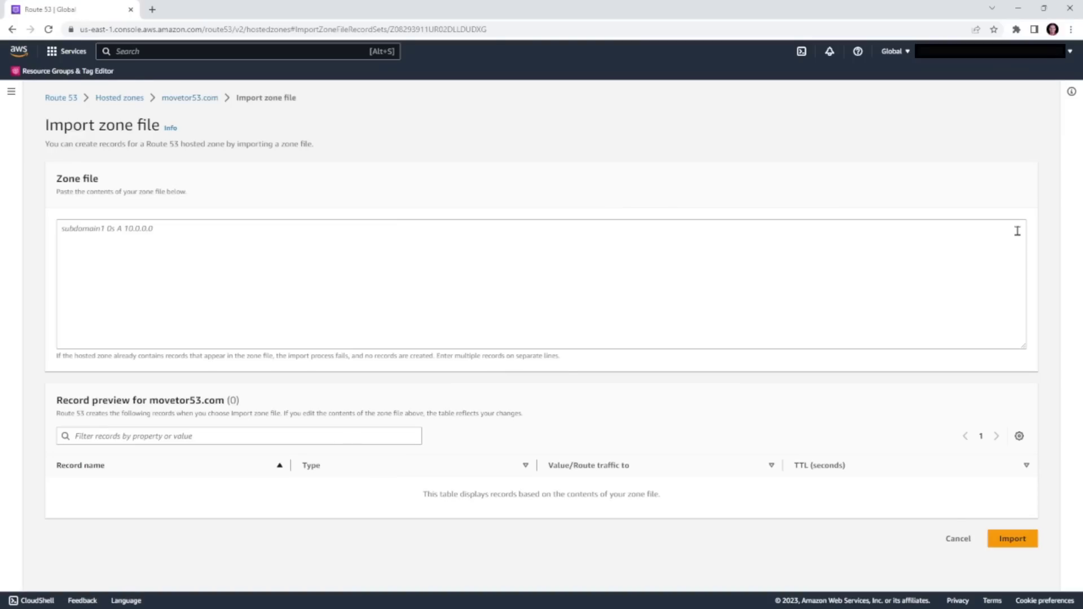
{"action": "left_click", "coordinate": [806, 247]}
{"action": "key", "text": "ctrl+v"}
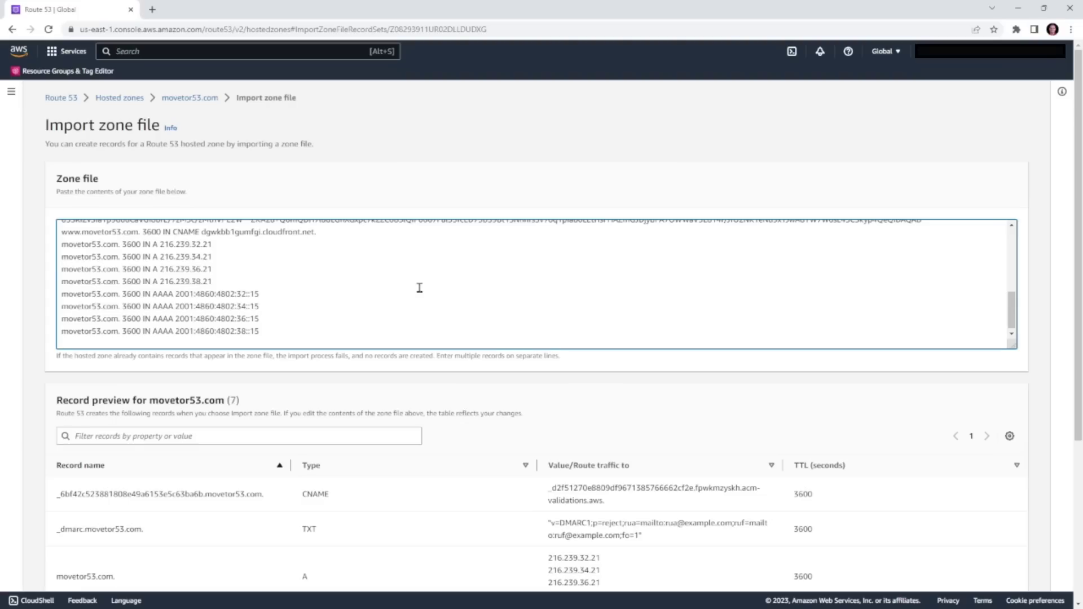
{"action": "scroll", "coordinate": [470, 513], "scroll_direction": "down", "scroll_amount": 1}
{"action": "scroll", "coordinate": [469, 513], "scroll_direction": "down", "scroll_amount": 4}
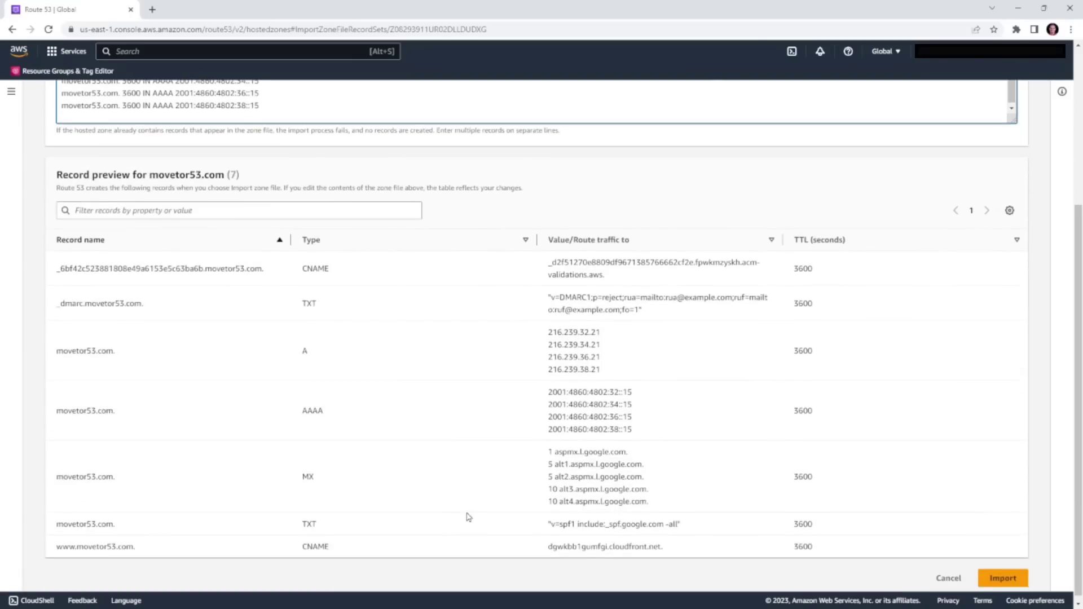
Remove the space between the two quoted strings of the google._domainkey TXT record in the pasted zone file
{"action": "scroll", "coordinate": [468, 516], "scroll_direction": "up", "scroll_amount": 4}
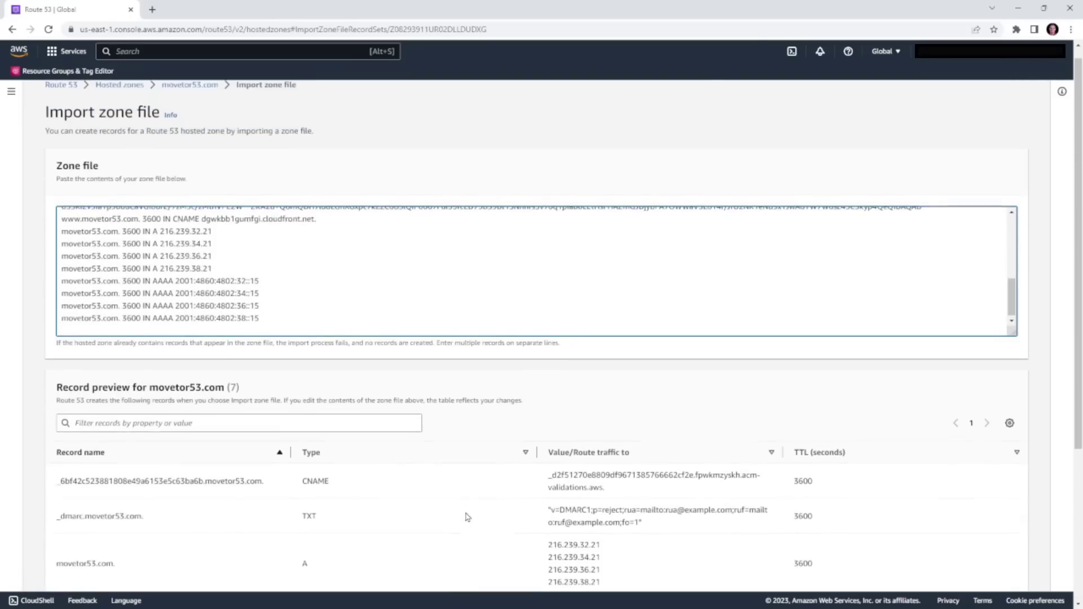
{"action": "scroll", "coordinate": [483, 268], "scroll_direction": "up", "scroll_amount": 2}
{"action": "scroll", "coordinate": [482, 267], "scroll_direction": "up", "scroll_amount": 1}
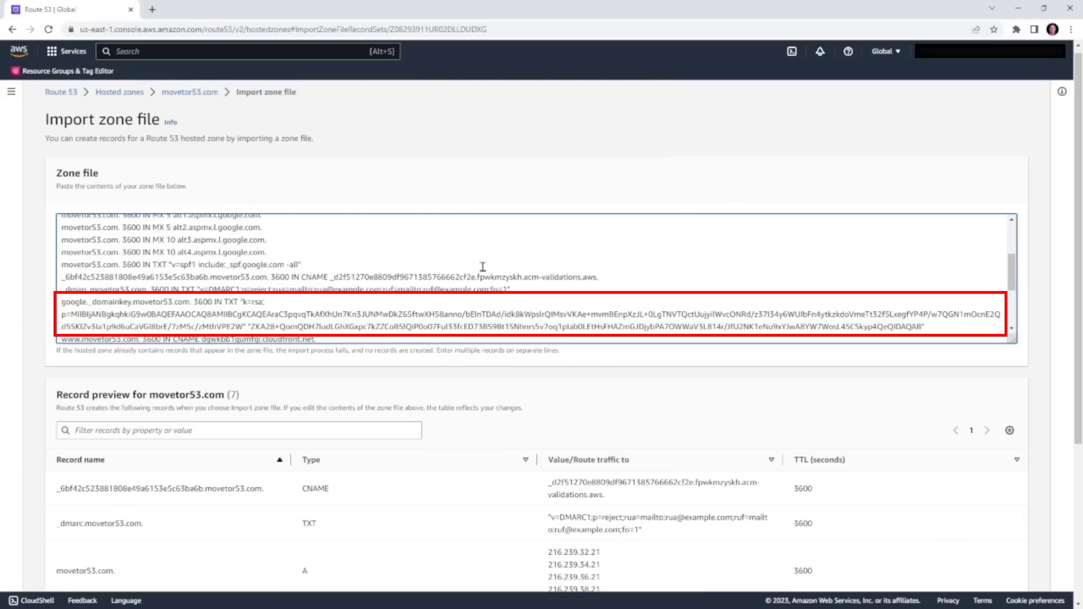
{"action": "left_click", "coordinate": [245, 327]}
{"action": "type", "text": "\" \""}
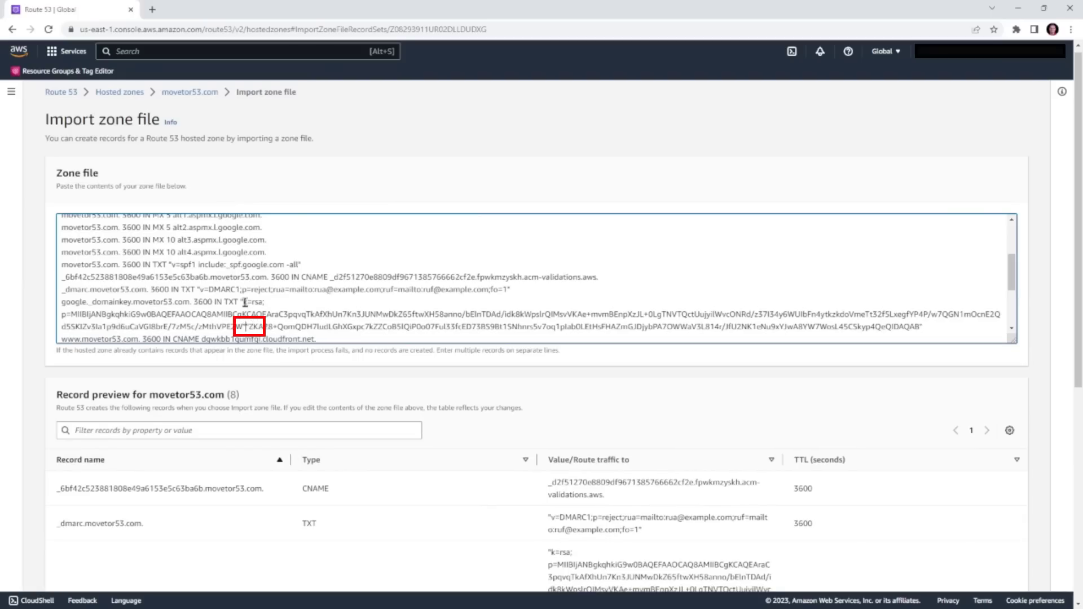
Check the google._domainkey record in the preview and import the zone file records into movetor53.com
{"action": "scroll", "coordinate": [478, 438], "scroll_direction": "down", "scroll_amount": 4}
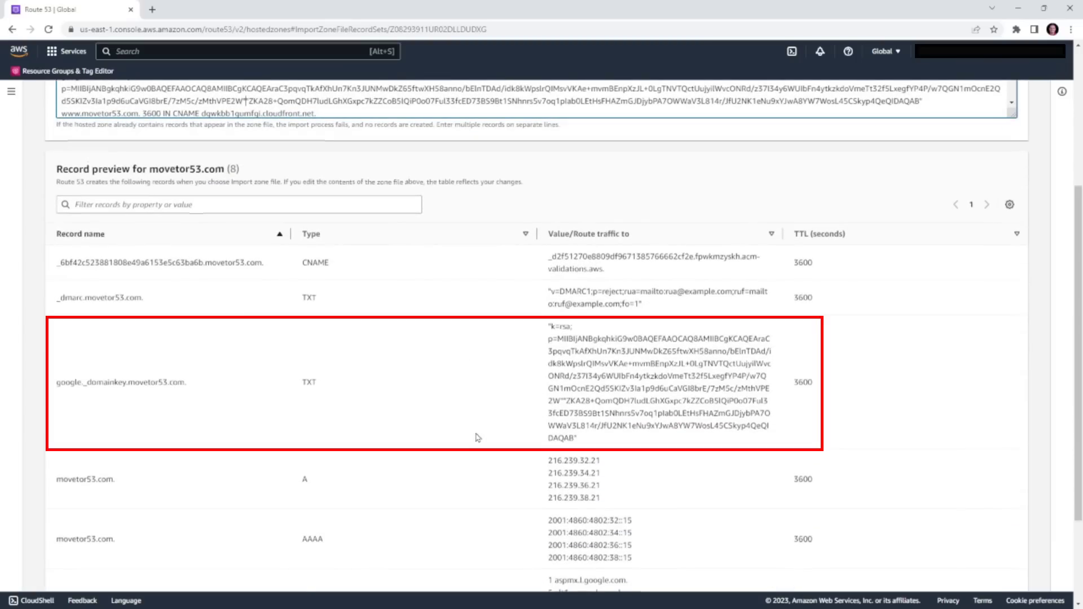
{"action": "scroll", "coordinate": [477, 438], "scroll_direction": "down", "scroll_amount": 3}
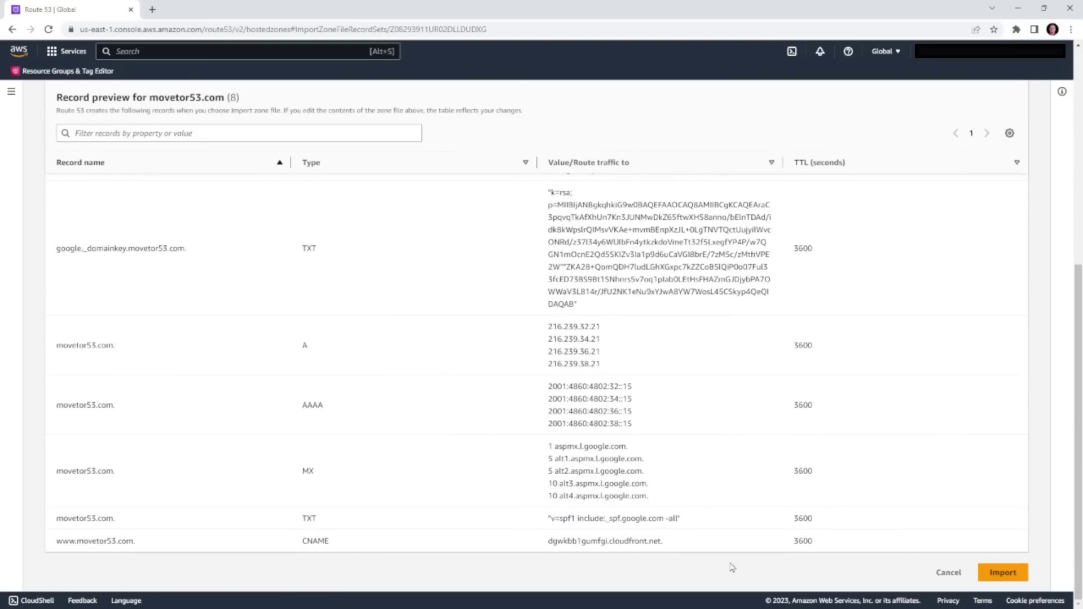
{"action": "left_click", "coordinate": [997, 575]}
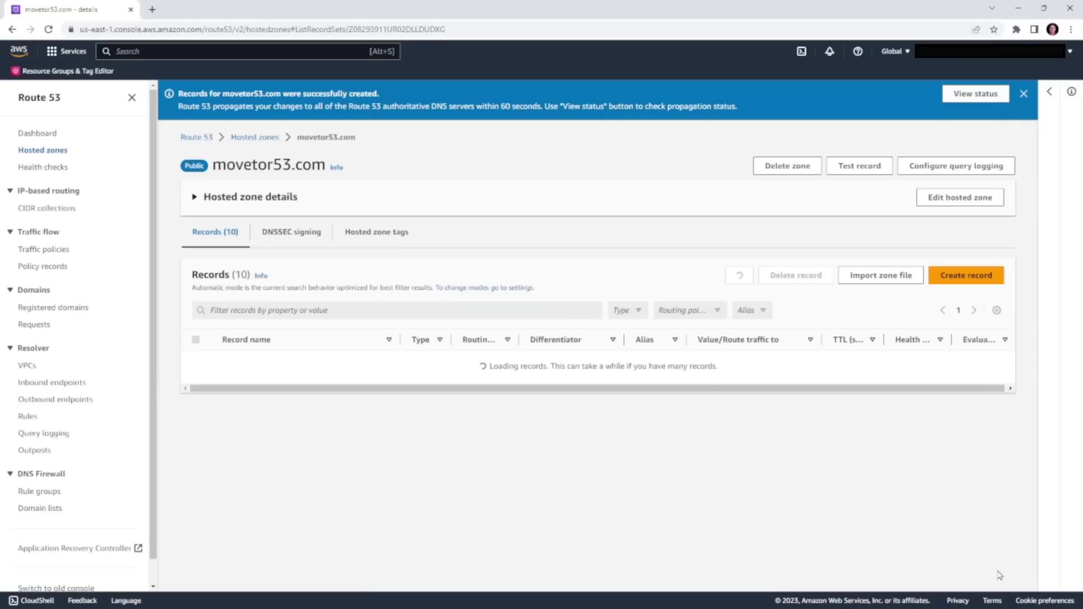
Review the imported records of movetor53.com and expand the hosted zone details
{"action": "scroll", "coordinate": [1001, 457], "scroll_direction": "down", "scroll_amount": 4}
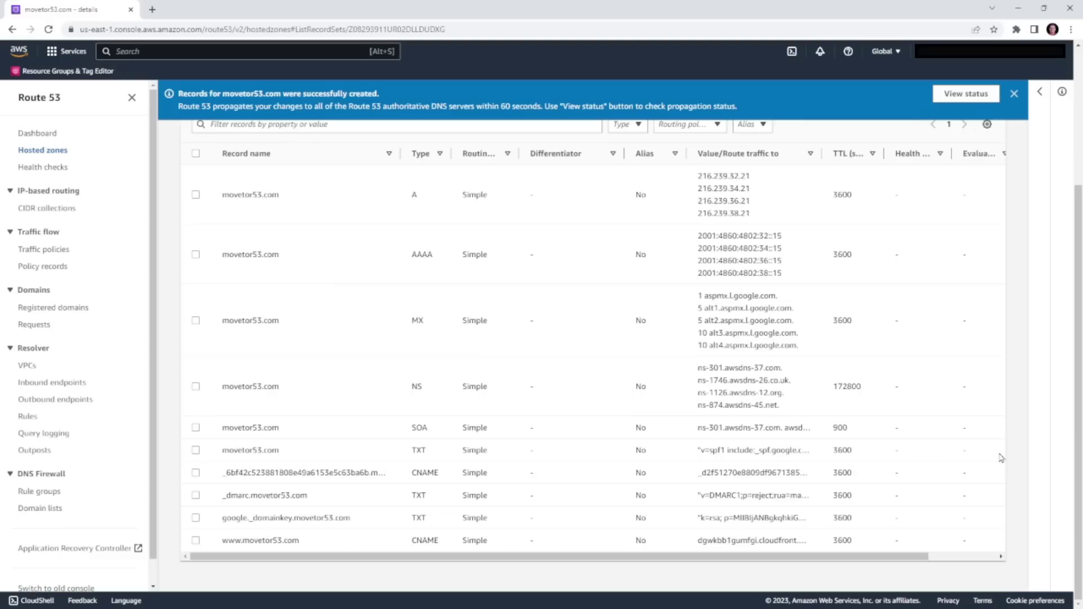
{"action": "scroll", "coordinate": [1001, 458], "scroll_direction": "up", "scroll_amount": 3}
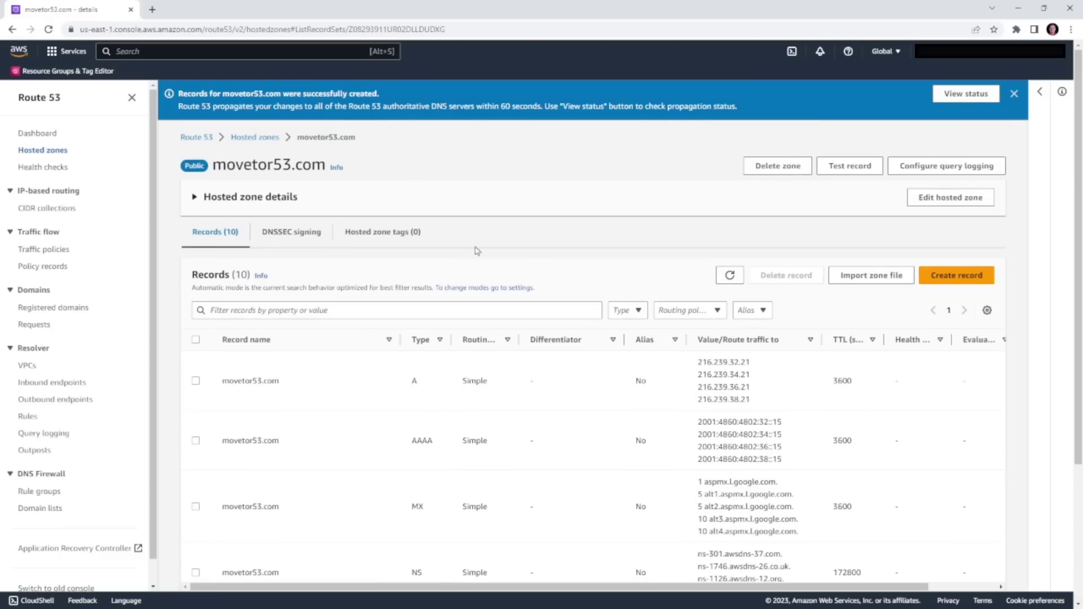
{"action": "left_click", "coordinate": [194, 199]}
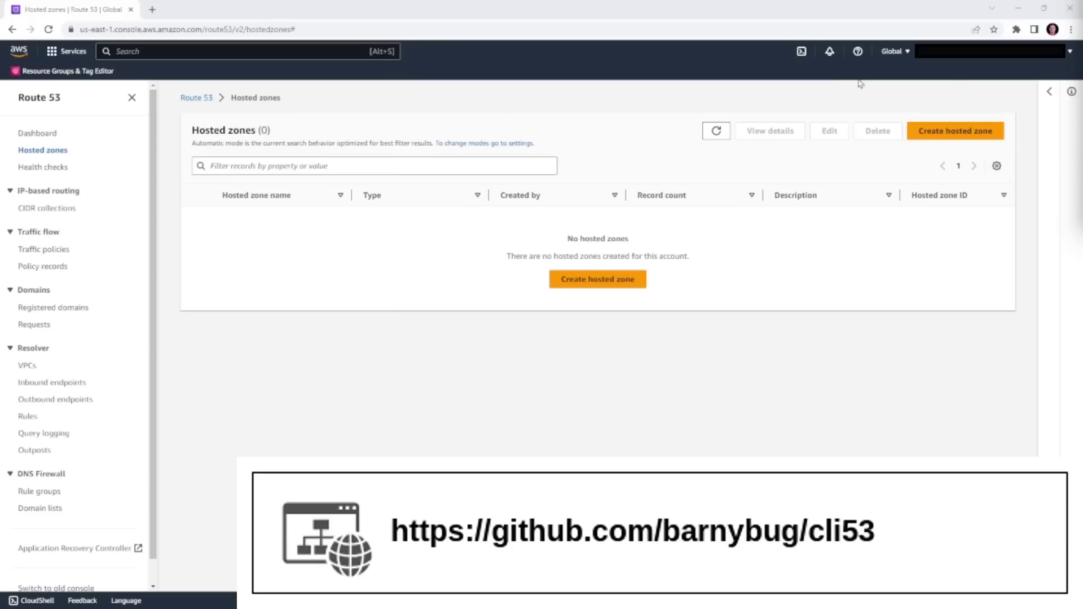
Open AWS CloudShell and quietly download cli53-linux-amd64 release 0.8.22 from the barnybug/cli53 GitHub repository with wget
{"action": "left_click", "coordinate": [801, 51]}
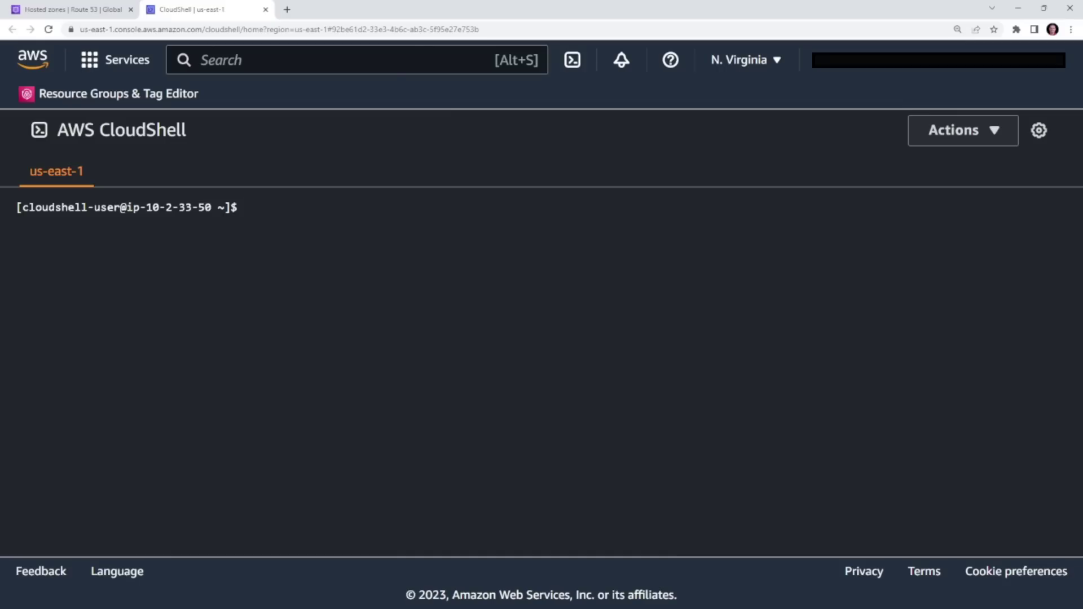
{"action": "type", "text": "wget -q https://github.com/barnybug/cli53/releases/download/0.8.22/cli53-linux-amd64"}
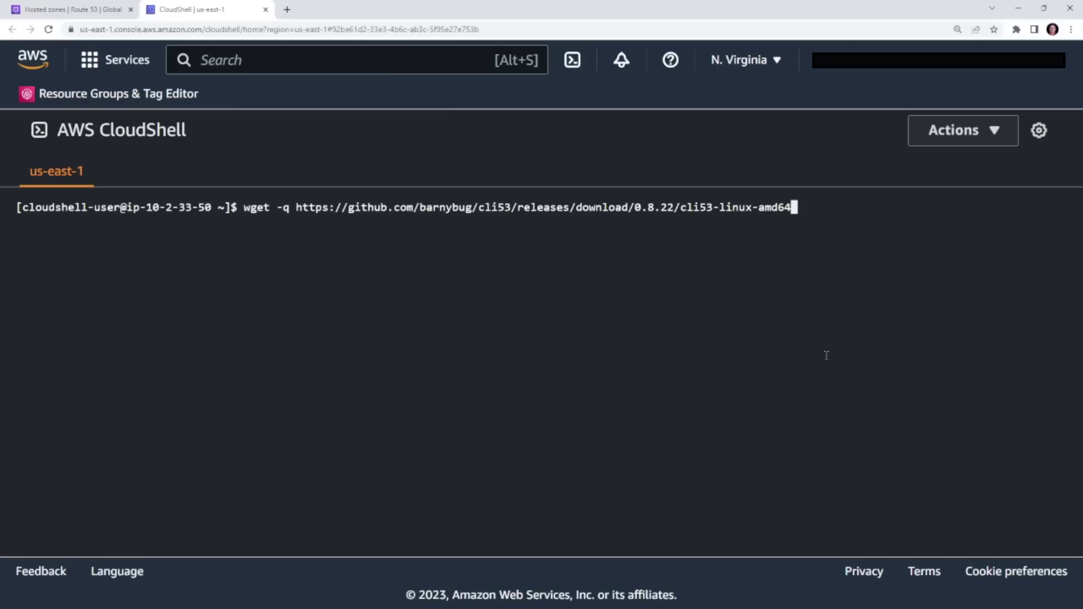
{"action": "key", "text": "Return"}
Make cli53-linux-amd64 executable with chmod +x and check its version with -v
{"action": "type", "text": "chmod +x cli53-linux-amd64"}
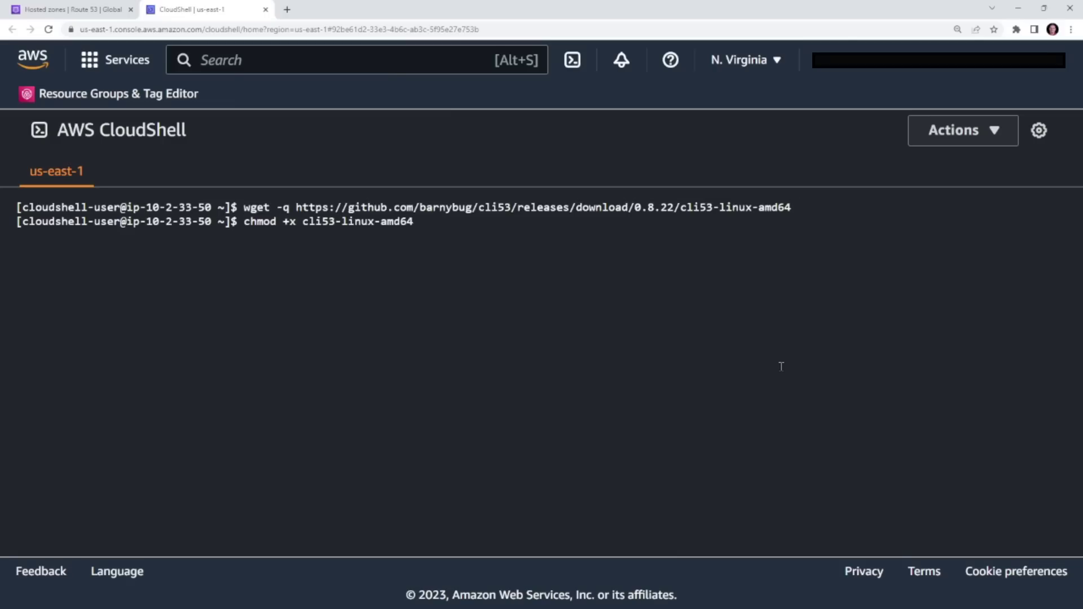
{"action": "key", "text": "Return"}
{"action": "type", "text": "./cli53-linux-amd64 -v"}
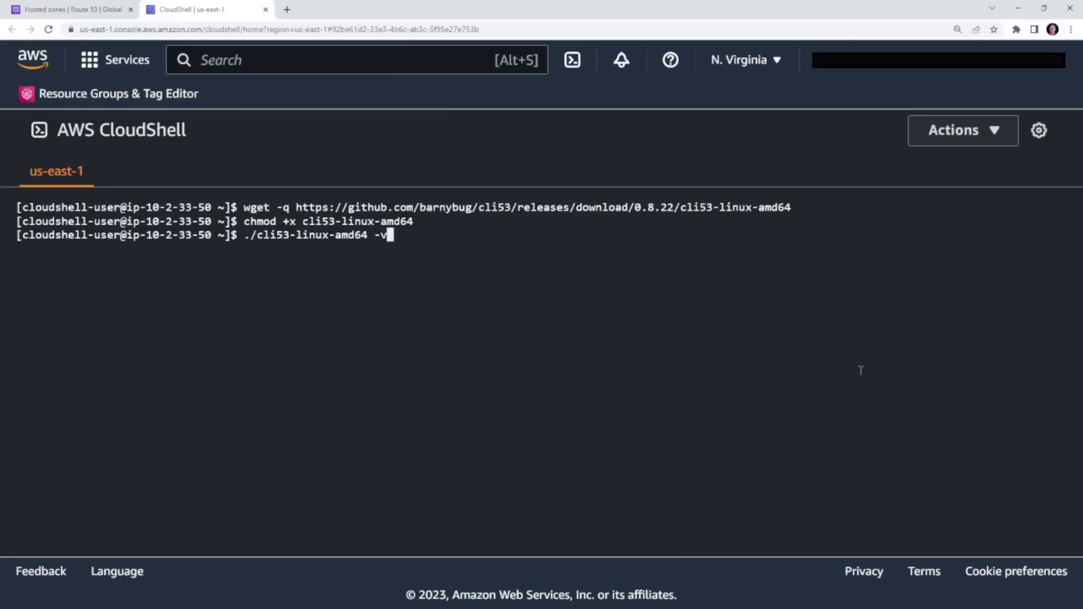
{"action": "key", "text": "Return"}
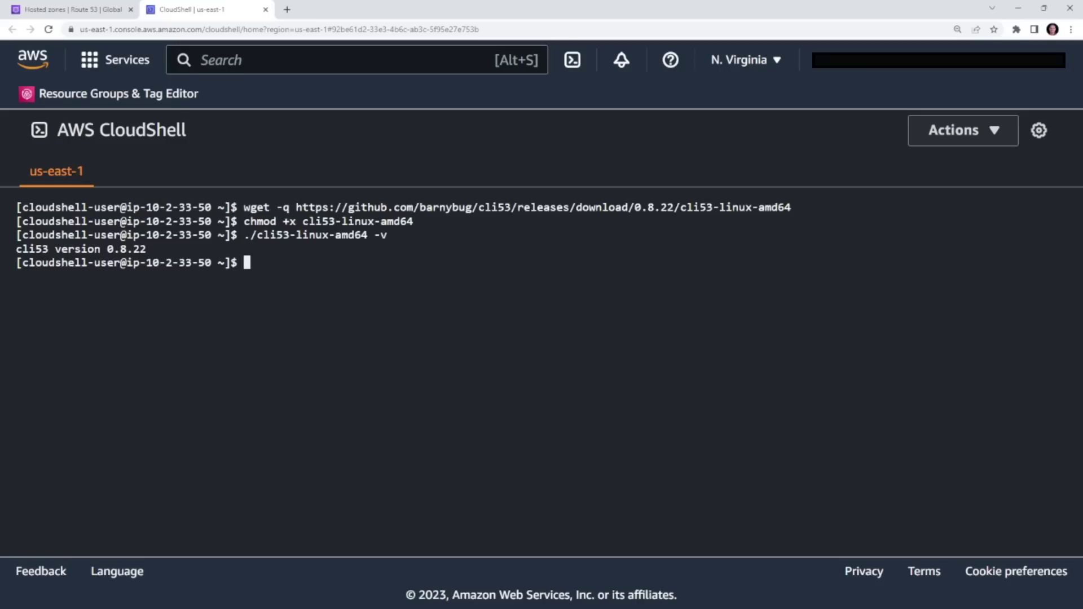
Create a hosted zone for movetor53.com with the cli53 create command
{"action": "type", "text": "./cli53-linux-amd64 create movetor53.com"}
{"action": "key", "text": "Return"}
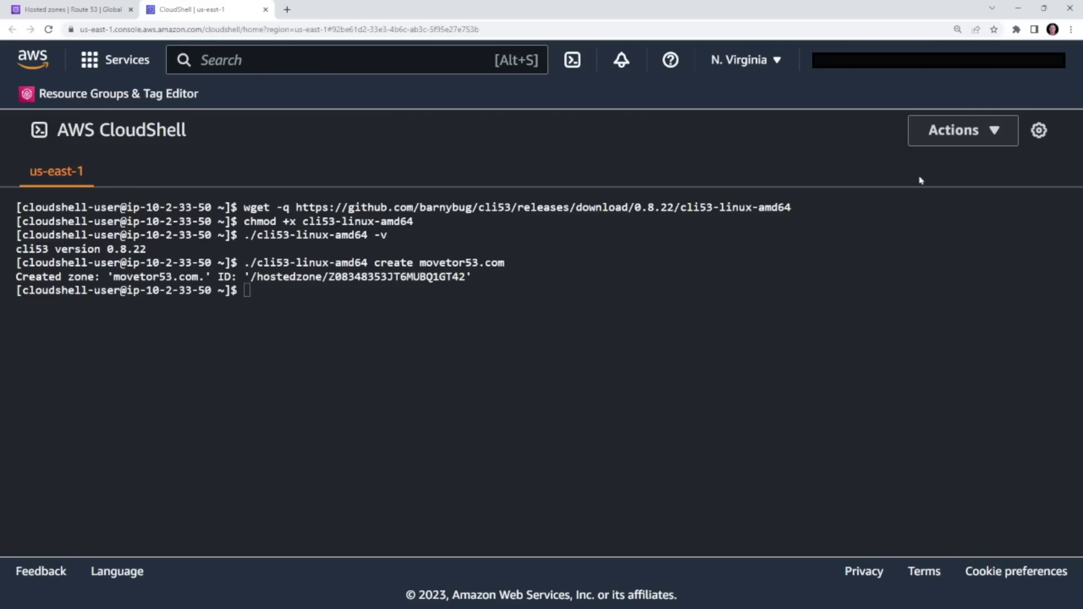
Upload the movetor53.com.zone file from the Desktop to CloudShell and dismiss the upload notification
{"action": "left_click", "coordinate": [988, 140]}
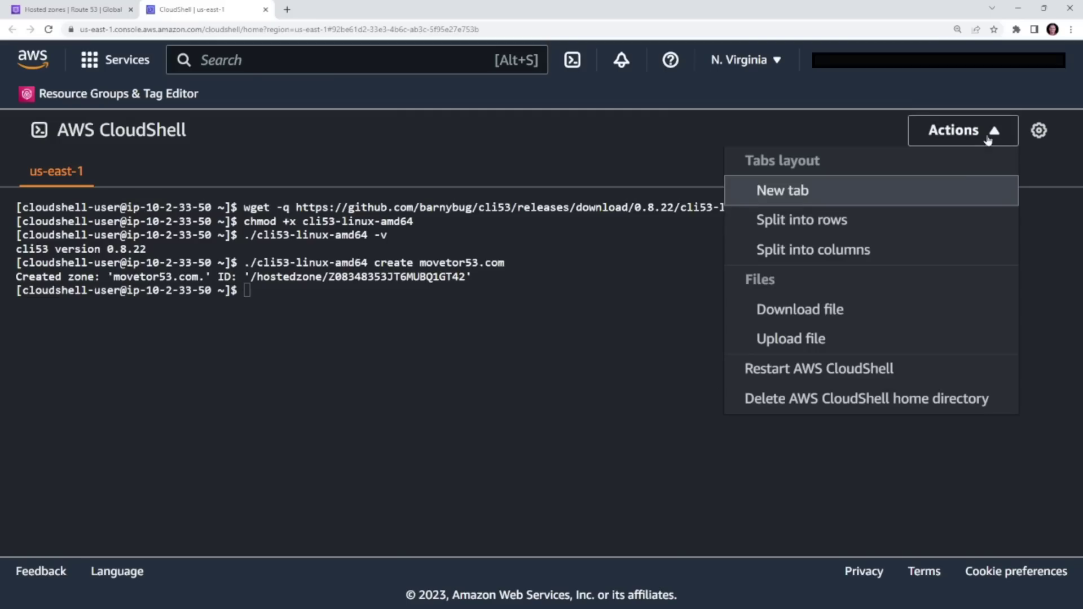
{"action": "left_click", "coordinate": [811, 340]}
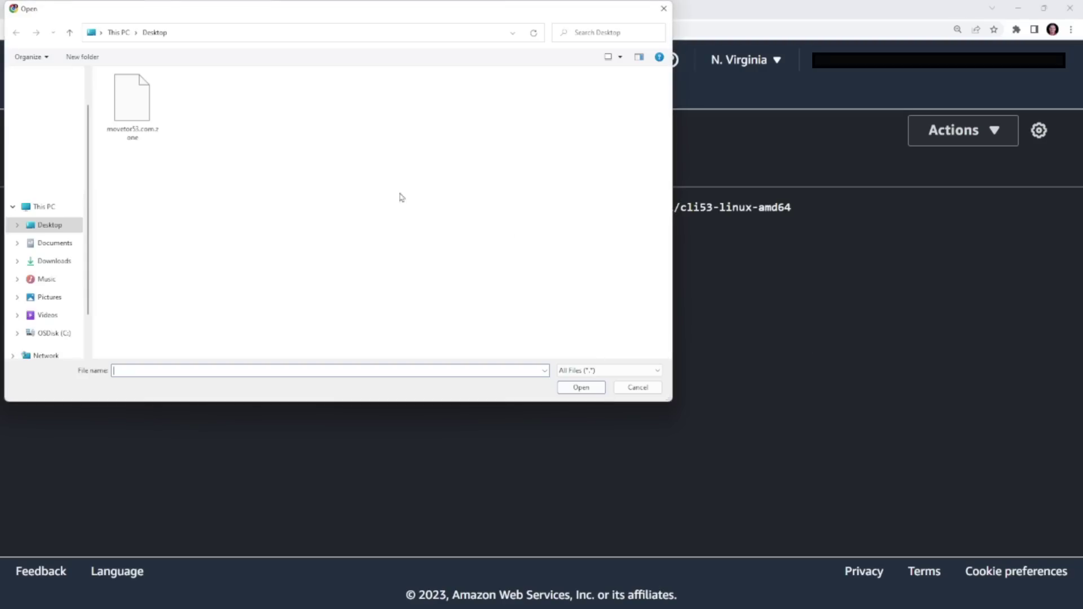
{"action": "left_click", "coordinate": [149, 115]}
{"action": "left_click", "coordinate": [580, 391]}
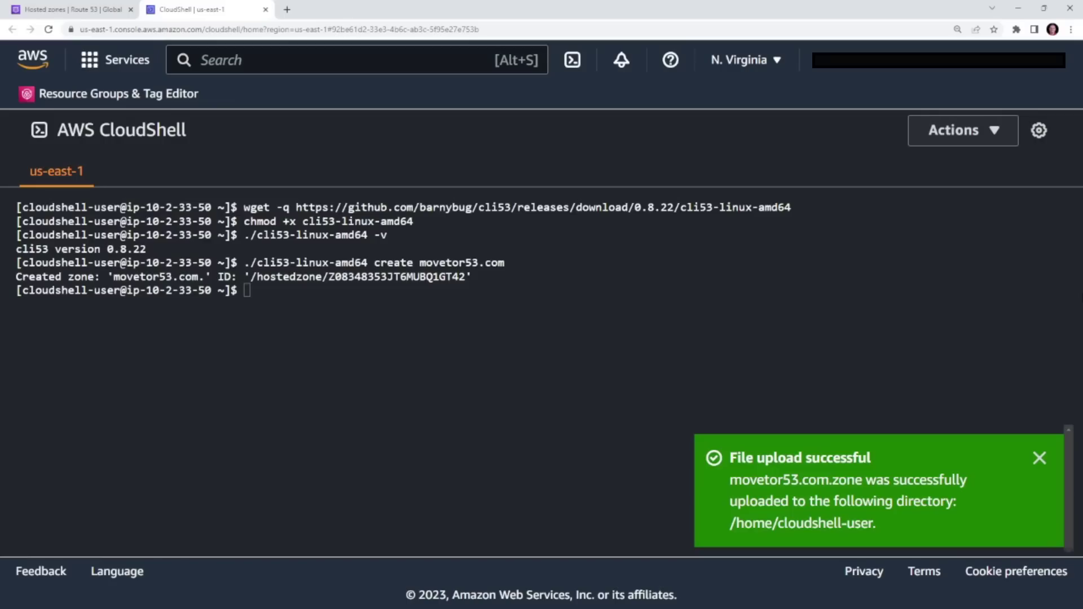
{"action": "left_click", "coordinate": [1039, 458]}
Import movetor53.com.zone into the movetor53.com hosted zone with the cli53-linux-amd64 import command
{"action": "type", "text": "./cli53-linux-amd64 import --file movetor53.com.zone movetor53.com"}
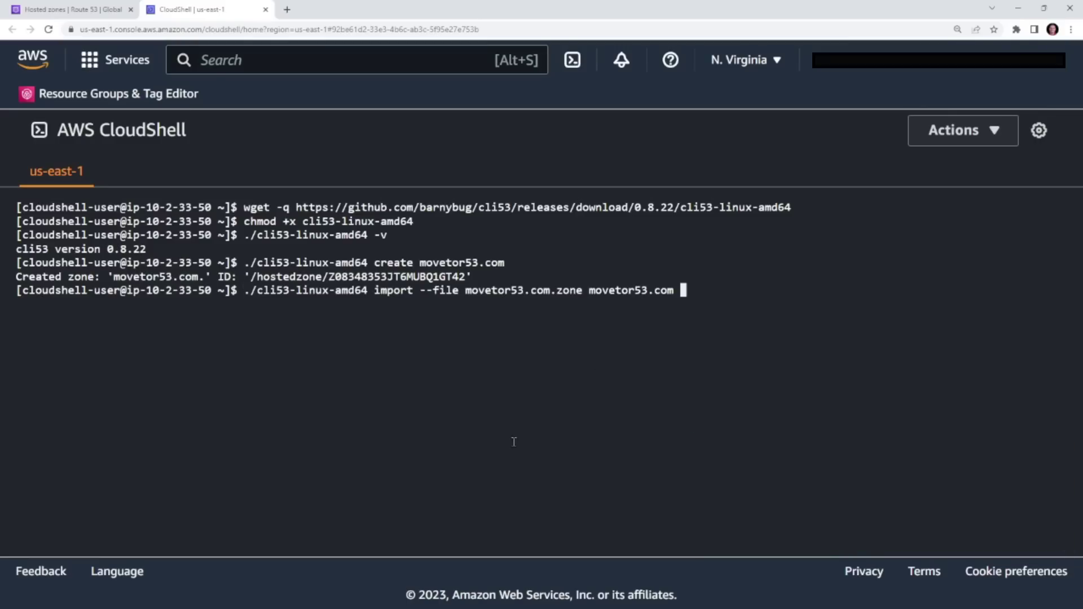
{"action": "key", "text": "Return"}
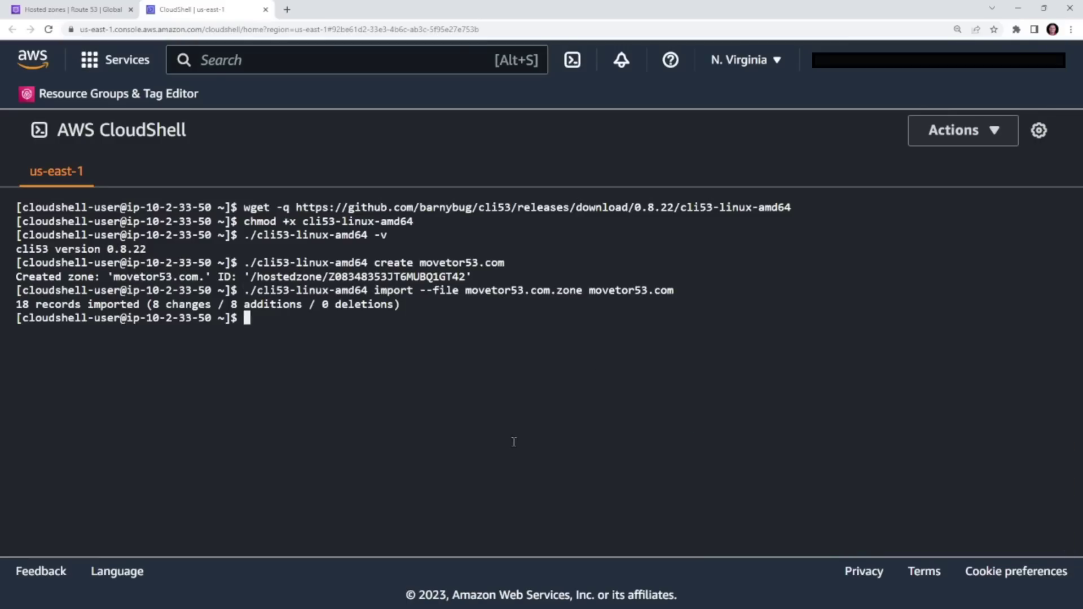
Open the movetor53.com hosted zone in Route 53, and query the TXT record google._domainkey.movetor53.com from ns-301.awsdns-37.com with dig +short in CloudShell
{"action": "key", "text": "ctrl+shift+Tab"}
{"action": "left_click", "coordinate": [200, 99]}
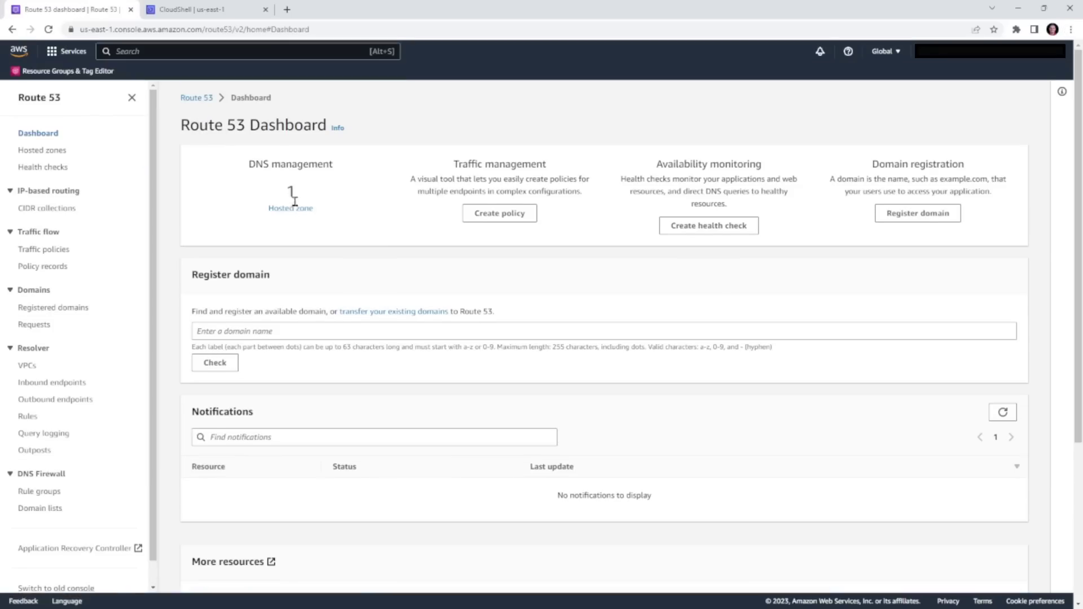
{"action": "left_click", "coordinate": [295, 210]}
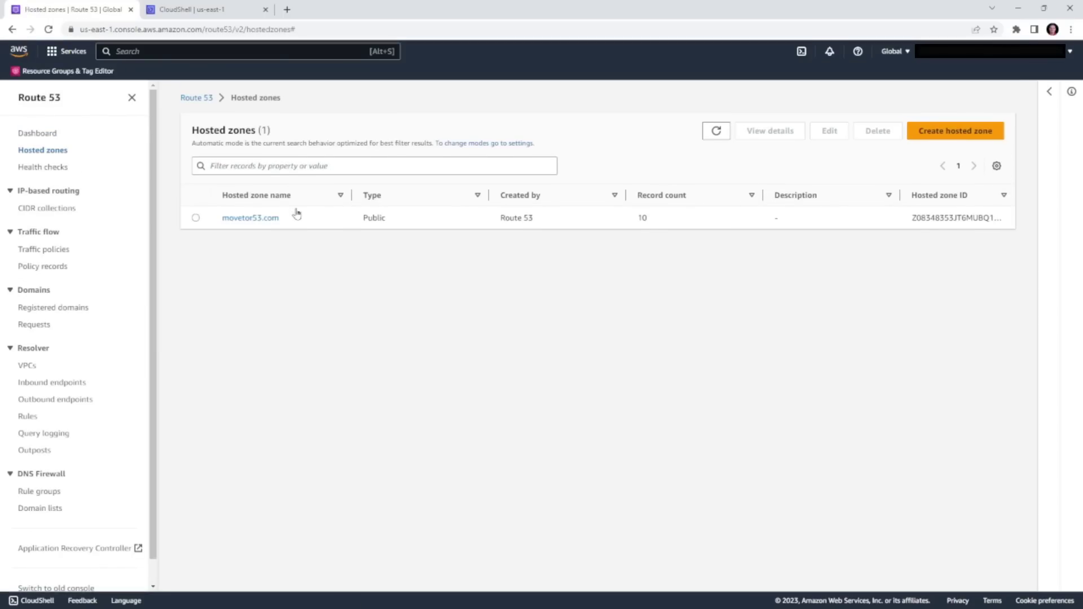
{"action": "left_click", "coordinate": [273, 220]}
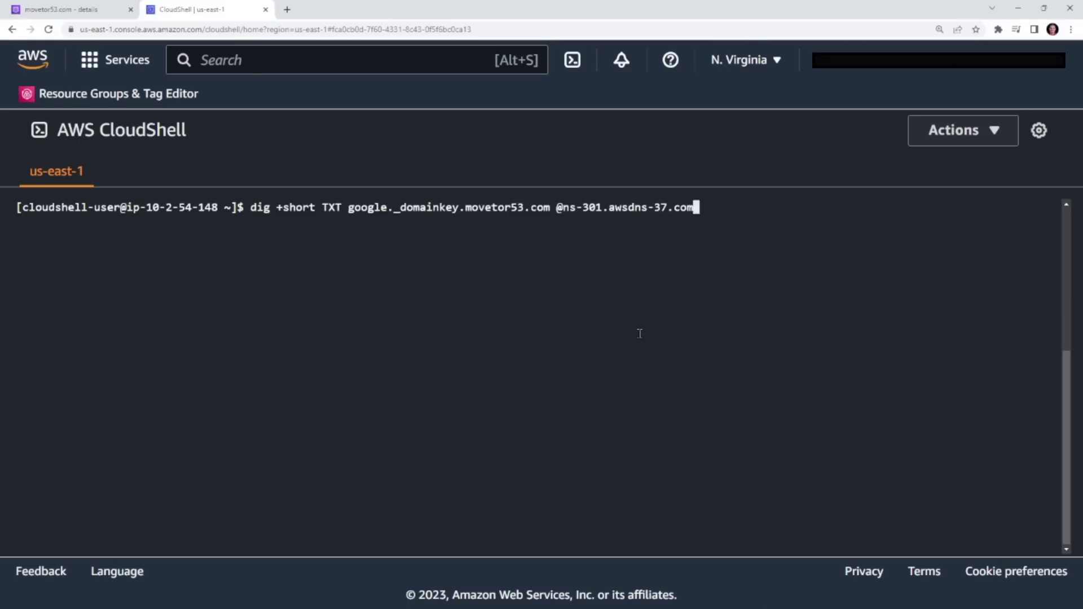
{"action": "key", "text": "Return"}
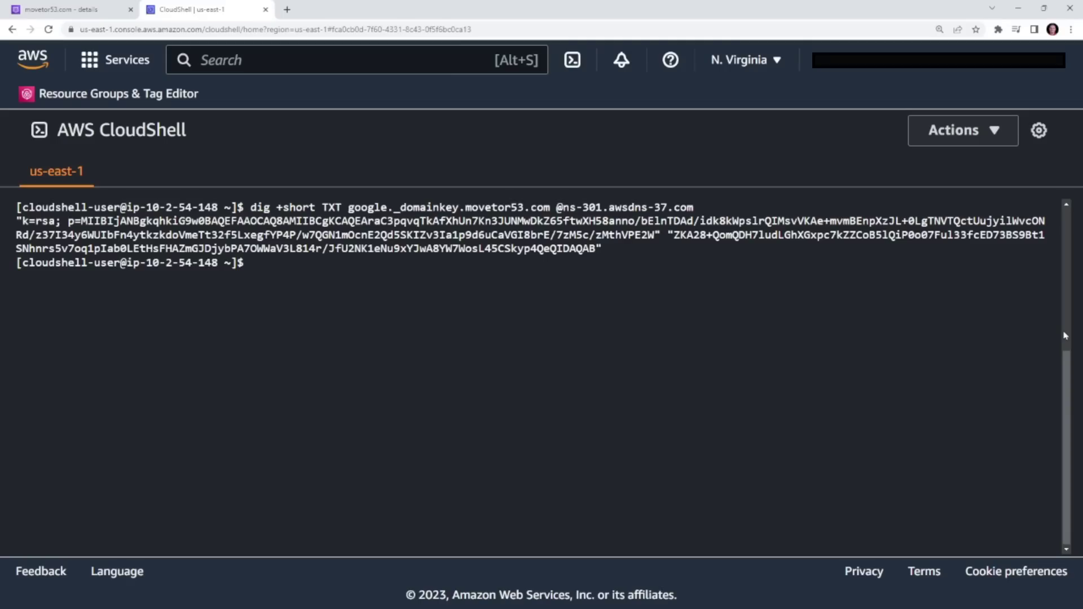
{"action": "type", "text": "pip3 install dnspython"}
{"action": "key", "text": "Return"}
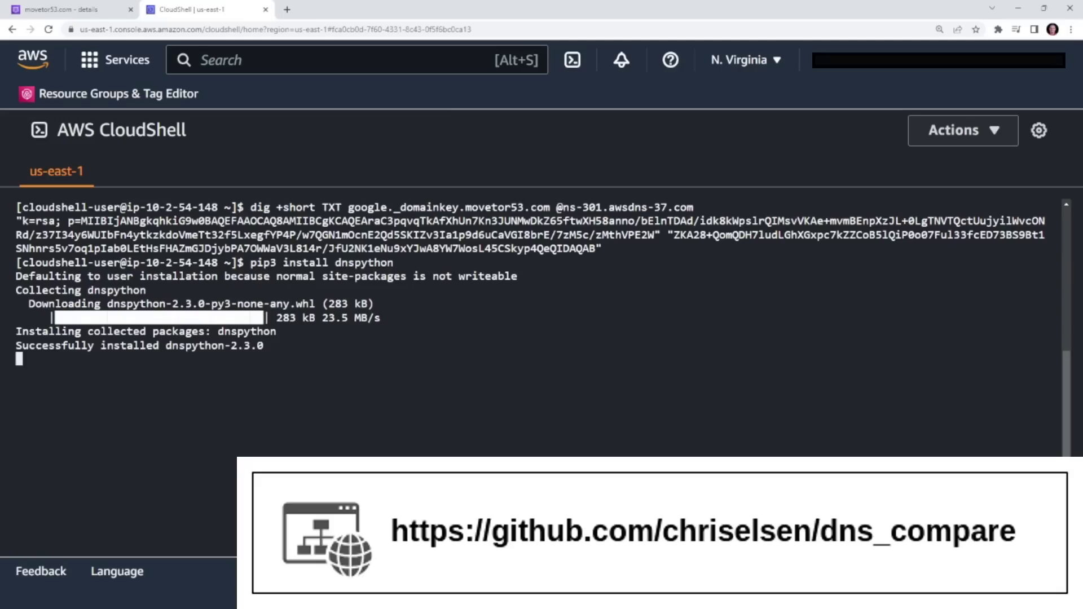
{"action": "type", "text": "pip3 install git+http://github.com/chriselsen/dns_compare.git#egg=dns_compare"}
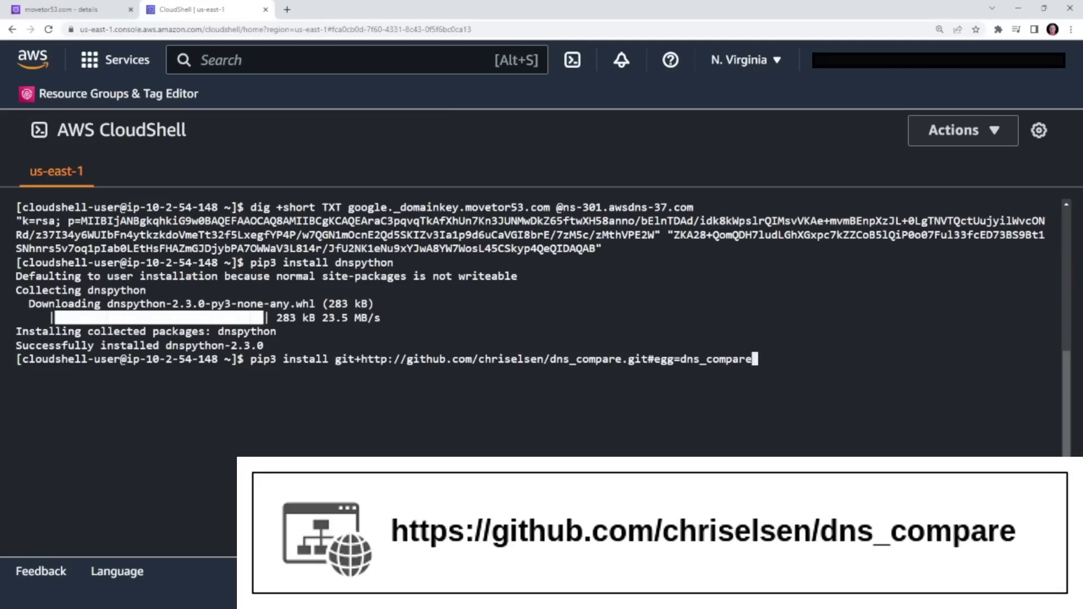
{"action": "key", "text": "Return"}
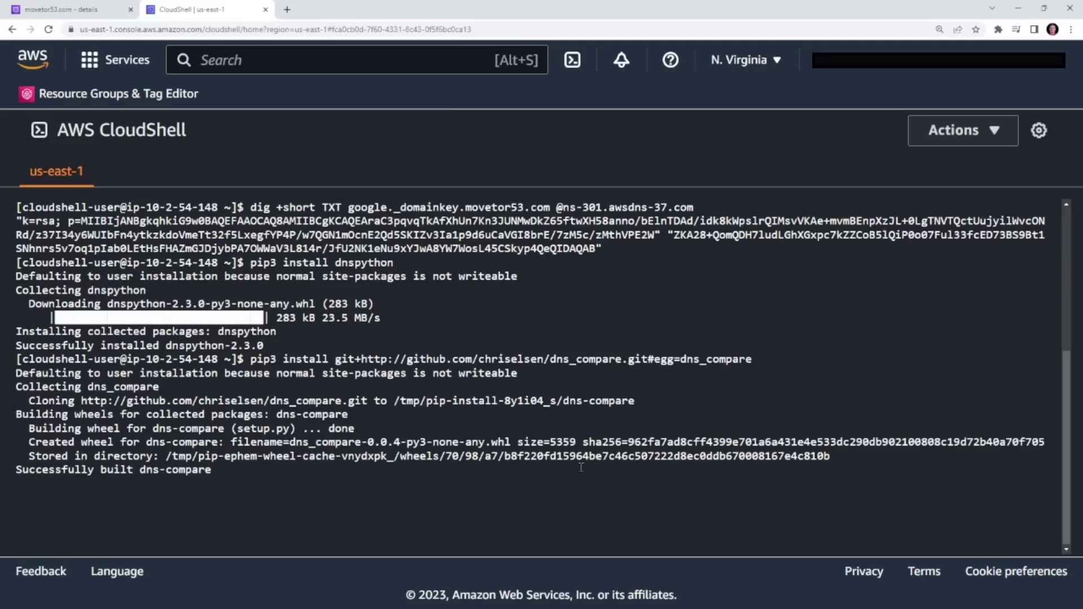
In a cleared terminal, use dns_compare to check movetor53.com.zone and movetor53.com.zone-altered for zone movetor53.com against server ns-301.awsdns-37.com
{"action": "type", "text": "clear"}
{"action": "key", "text": "Return"}
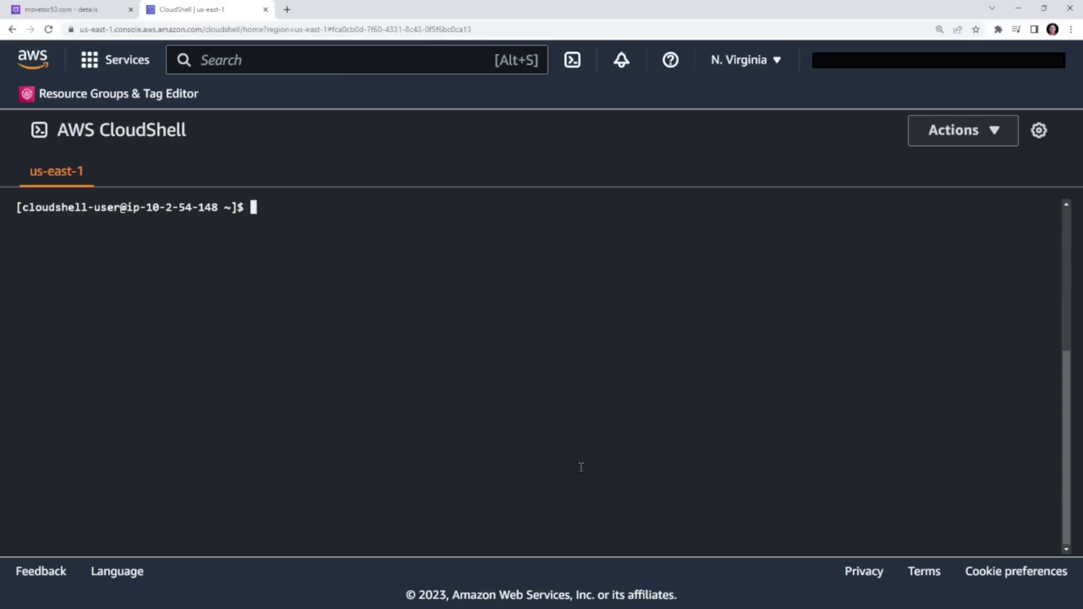
{"action": "type", "text": "dns_compare --zone movetor53.com --file movetor53.com.zone --server ns-301.awsdns-37.com"}
{"action": "key", "text": "Return"}
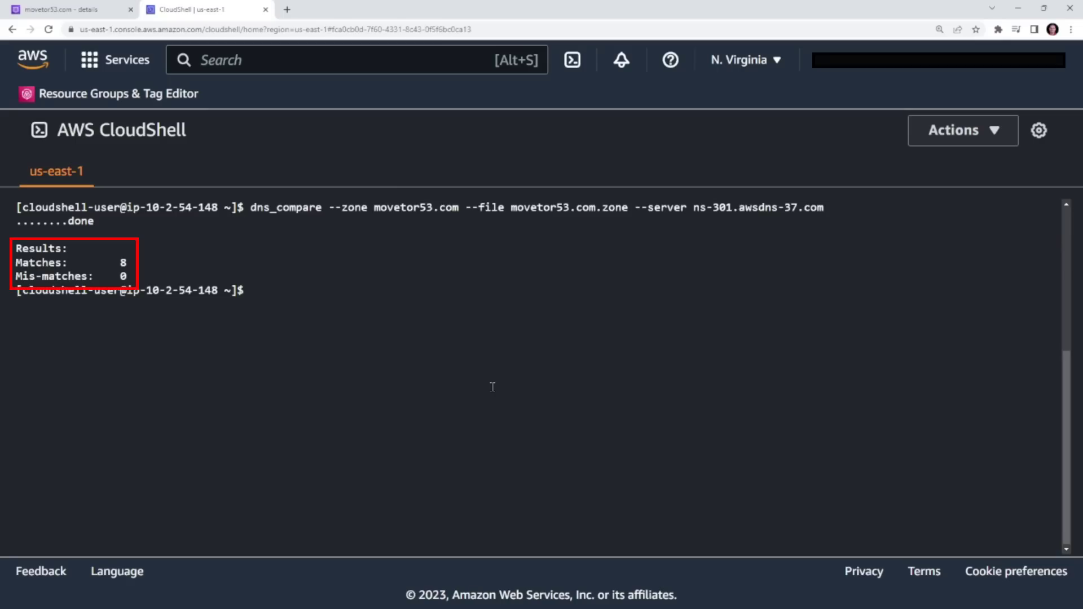
{"action": "type", "text": "dns_compare --zone movetor53.com --file movetor53.com.zone-altered --server ns-301.awsdns-37.com"}
{"action": "key", "text": "Return"}
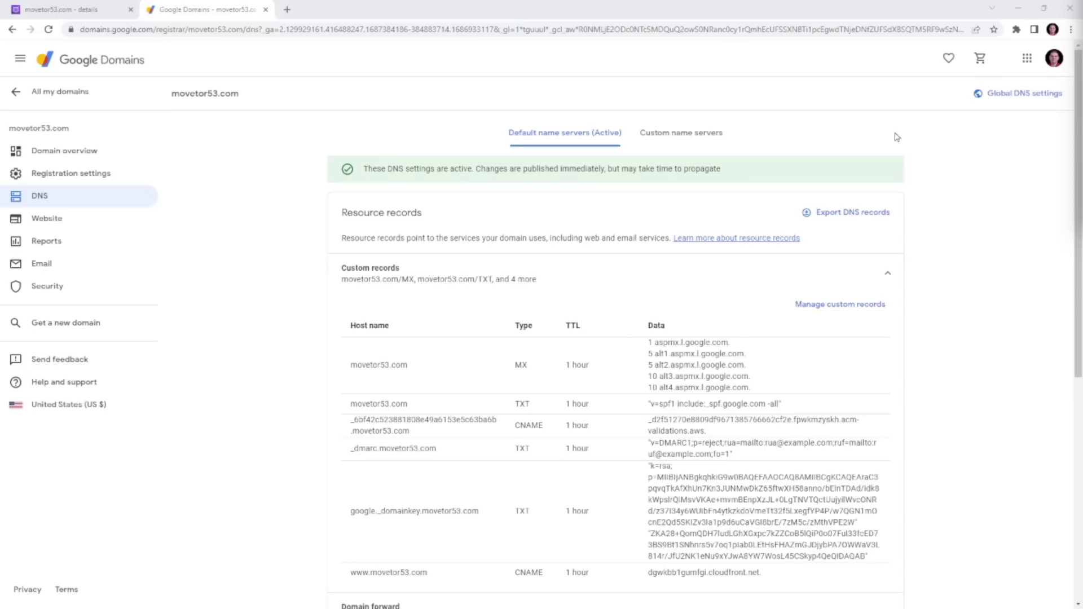
Save the Route 53 name servers ns-301.awsdns-37.com, ns-1746.awsdns-26.co.uk, ns-1126.awsdns-12.org and ns-874.awsdns-45.net as the domain's custom name servers in Google Domains
{"action": "left_click", "coordinate": [681, 133]}
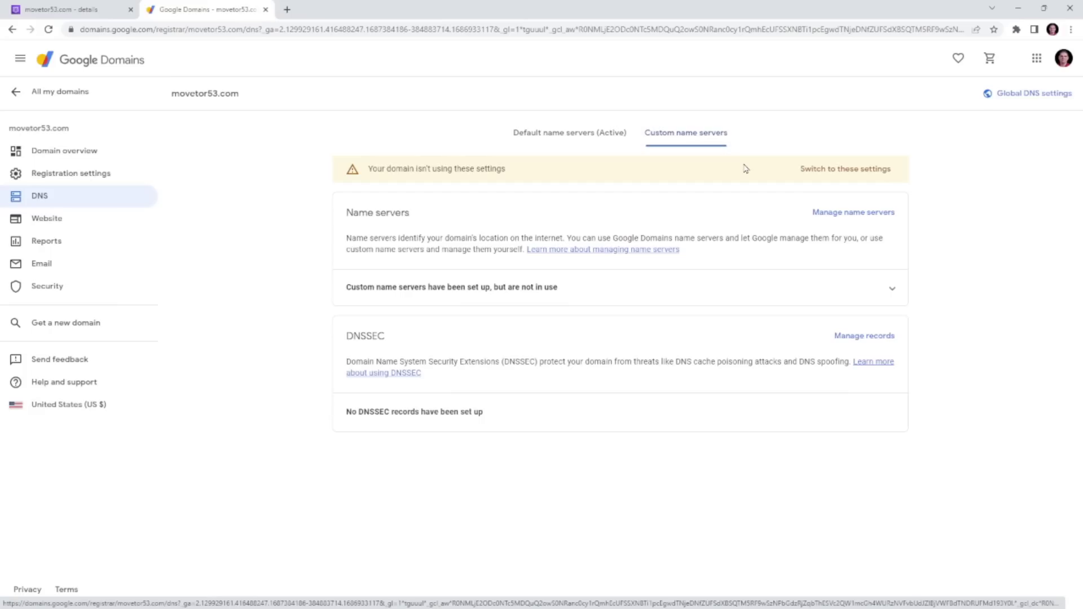
{"action": "left_click", "coordinate": [875, 213]}
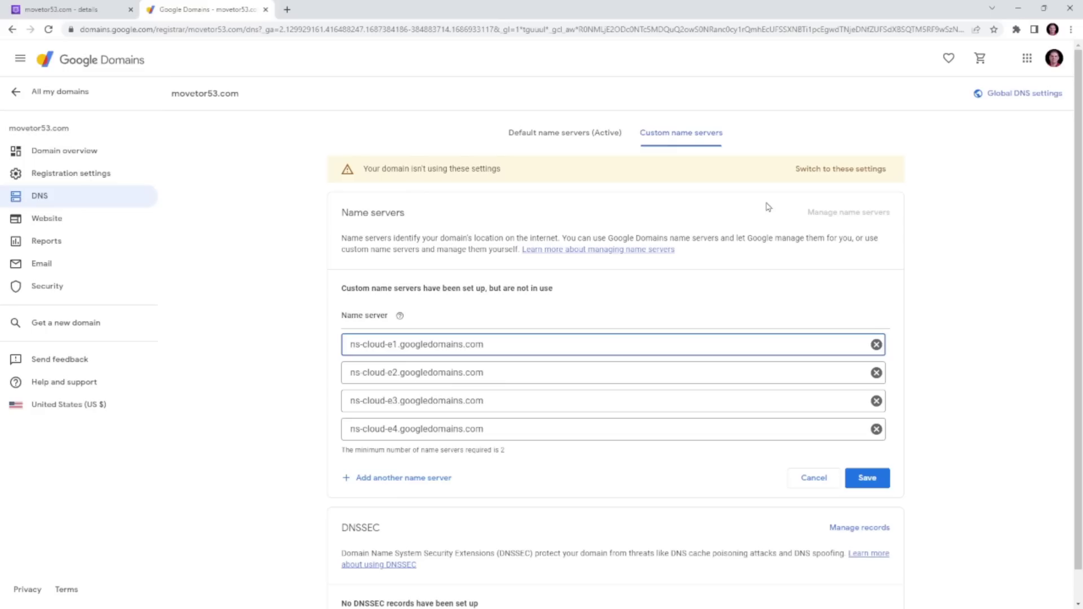
{"action": "left_click", "coordinate": [107, 10]}
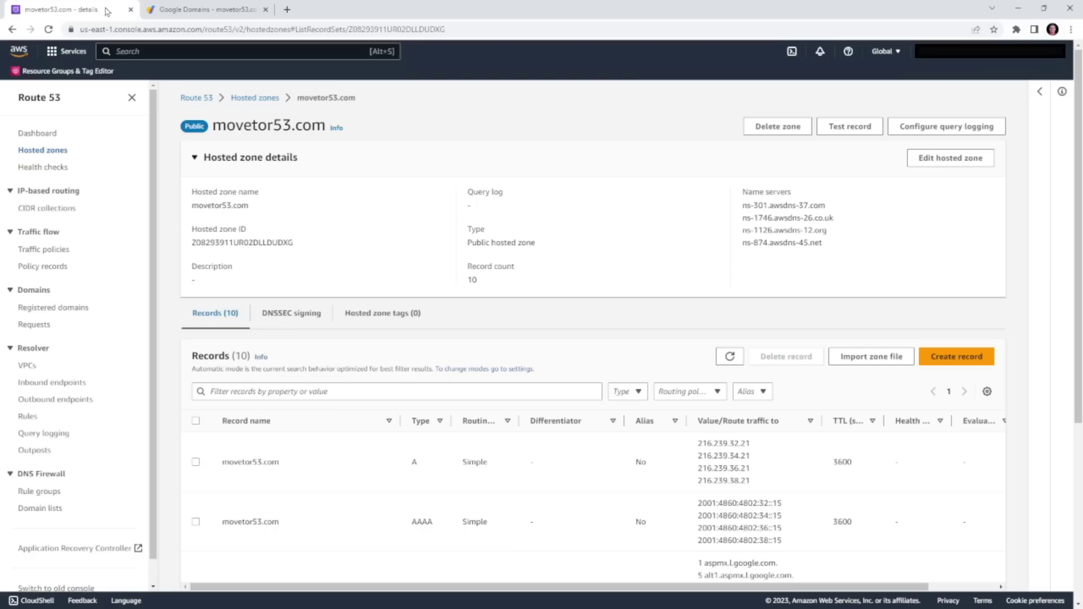
{"action": "left_click_drag", "start_coordinate": [742, 206], "coordinate": [824, 207]}
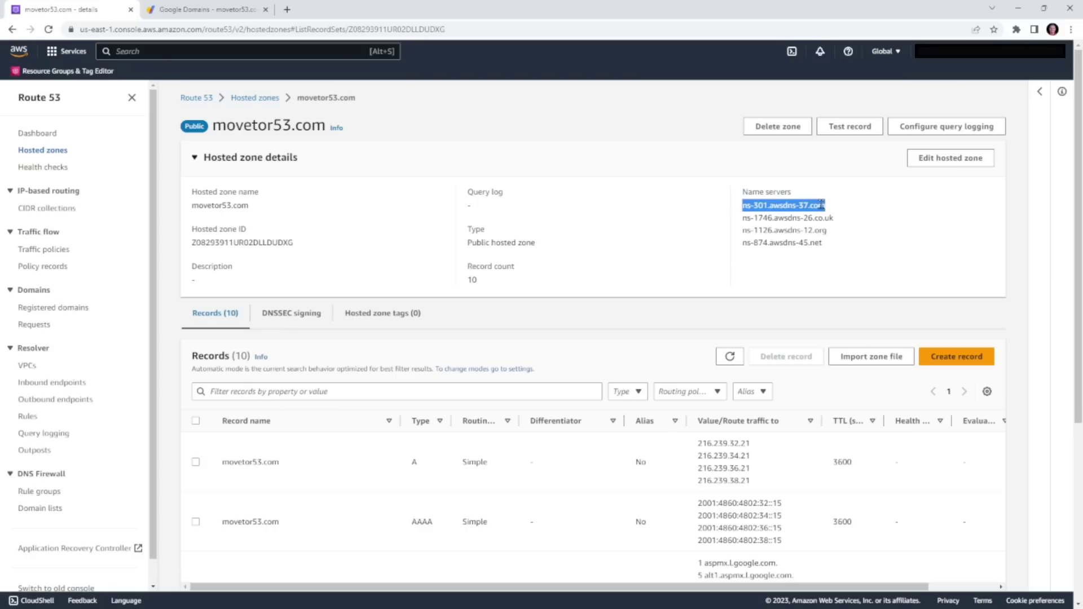
{"action": "key", "text": "ctrl+Tab"}
{"action": "left_click_drag", "start_coordinate": [486, 342], "coordinate": [326, 342]}
{"action": "type", "text": "ns-301.awsdns-37.com ns-1746.awsdns-26.co.uk ns-1126.awsdns-12.org ns-874.awsdns-45.net"}
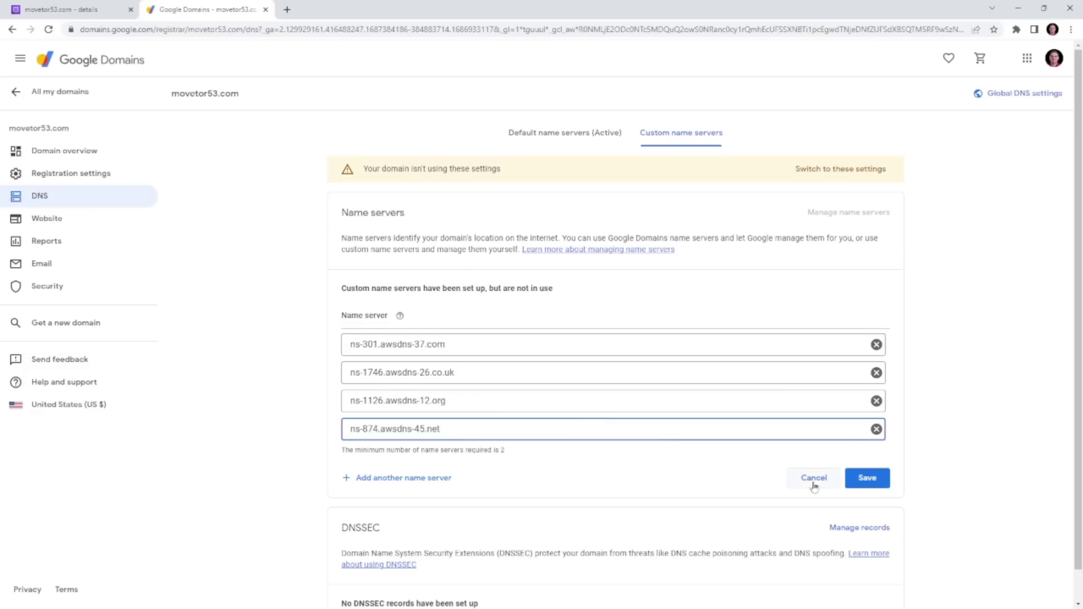
{"action": "left_click", "coordinate": [864, 480]}
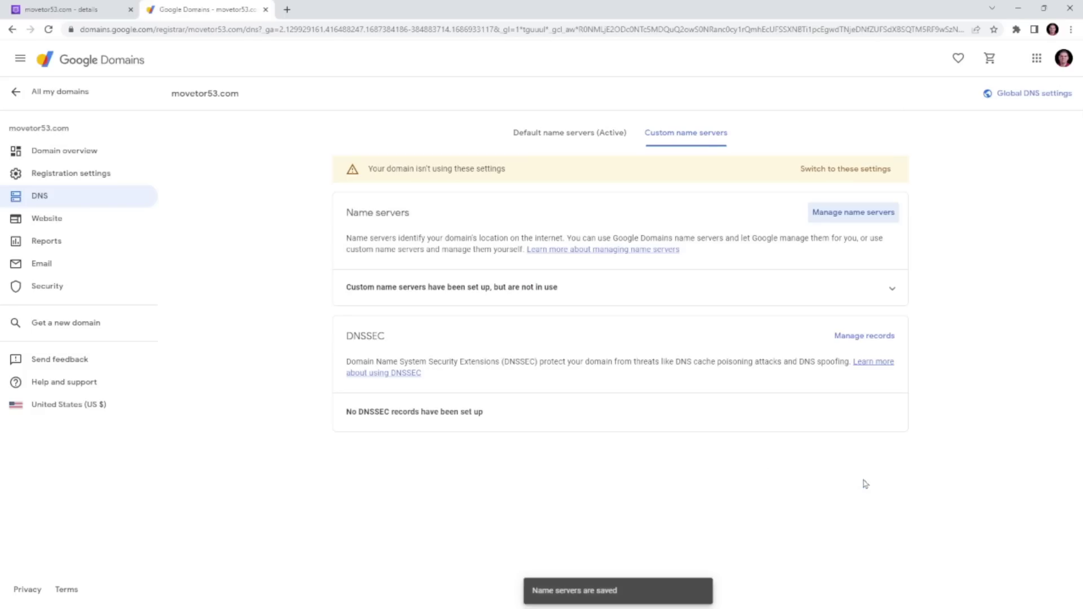
Switch movetor53.com to the custom name server settings, and query its NS records with dig in CloudShell
{"action": "left_click", "coordinate": [891, 289]}
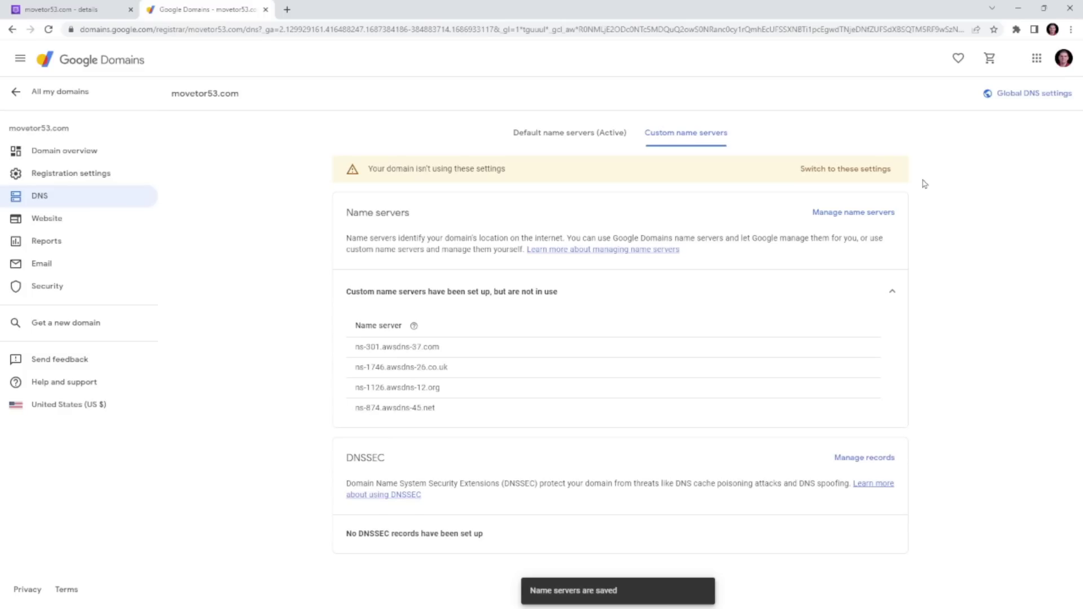
{"action": "left_click", "coordinate": [845, 170]}
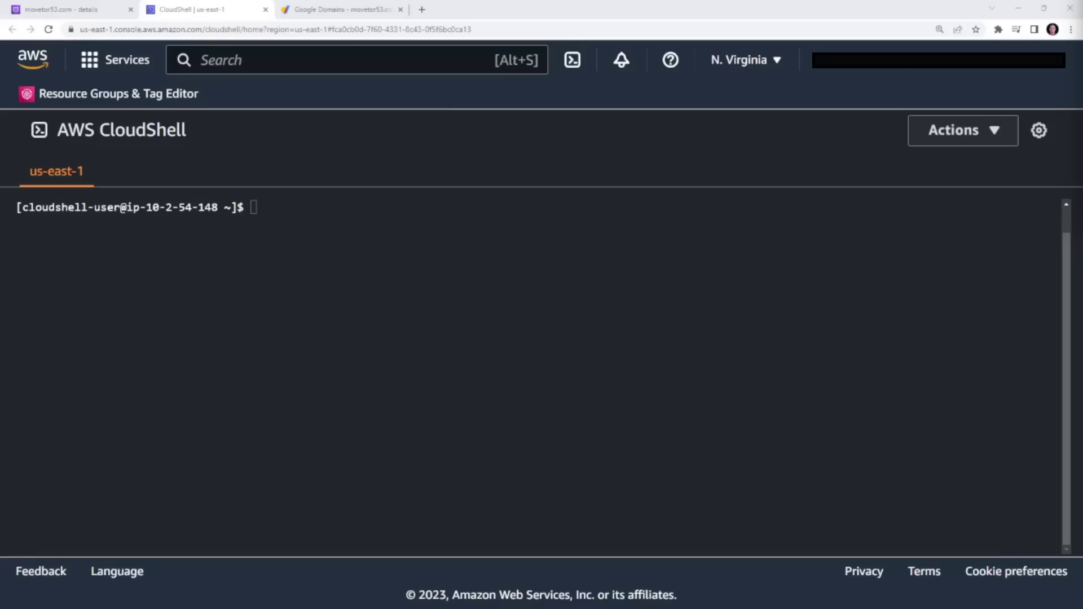
{"action": "type", "text": "dig NS movetor53.com"}
{"action": "key", "text": "Return"}
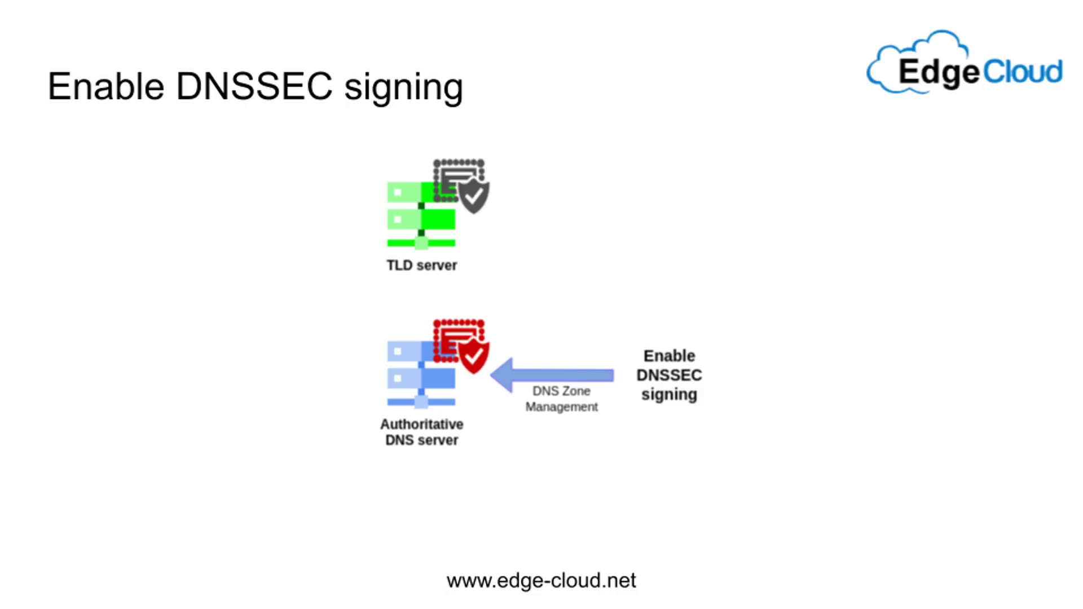
{"action": "key", "text": "Right"}
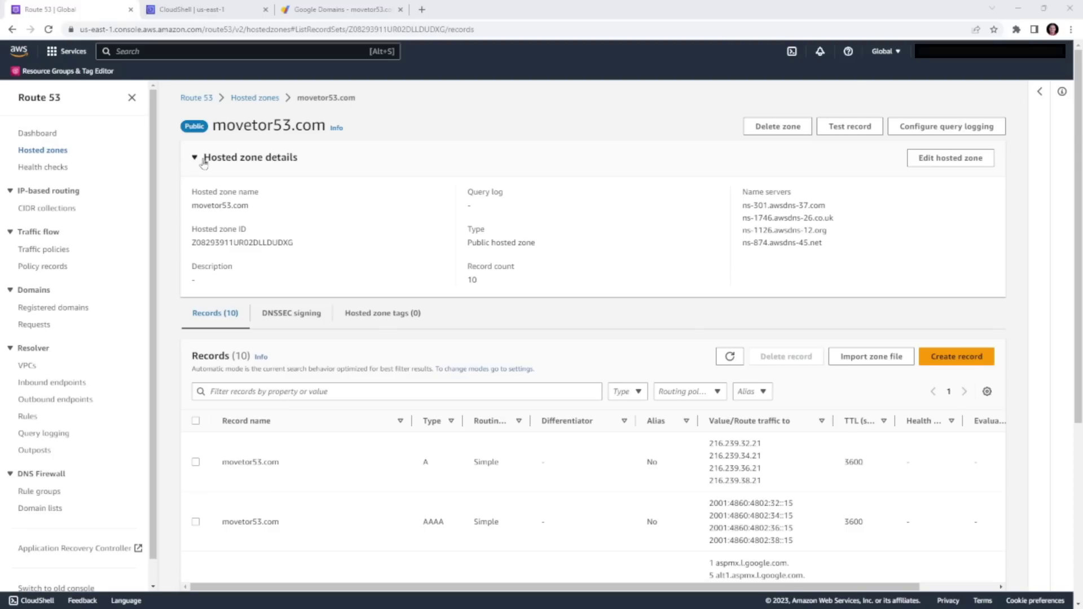
Enable DNSSEC signing for the movetor53.com hosted zone with a KSK named DNSSEC and a new customer managed CMK with alias DNSSEC
{"action": "left_click", "coordinate": [194, 159]}
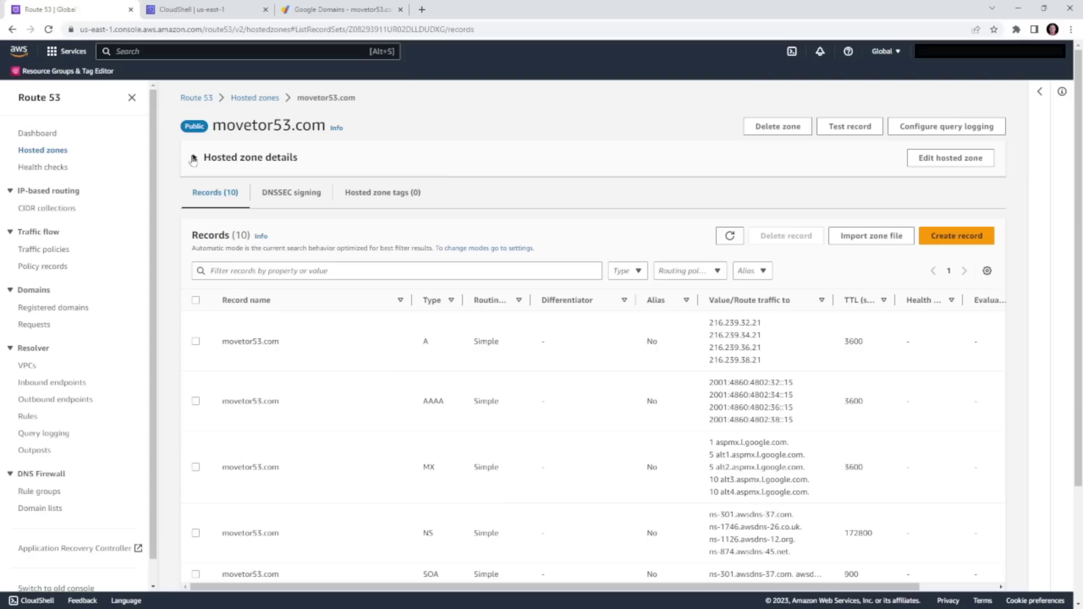
{"action": "left_click", "coordinate": [294, 201]}
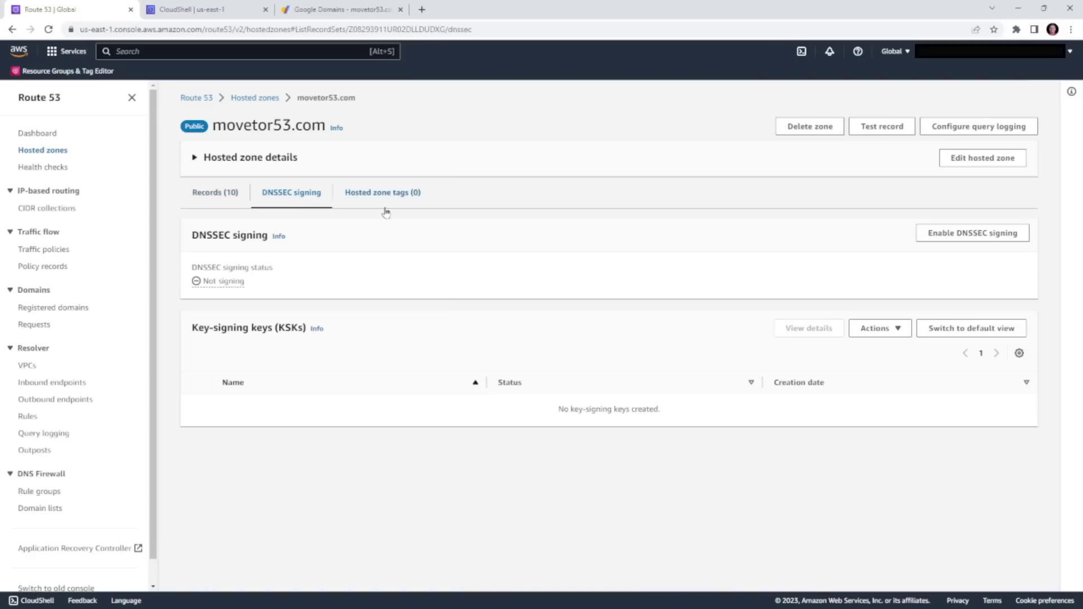
{"action": "left_click", "coordinate": [967, 237]}
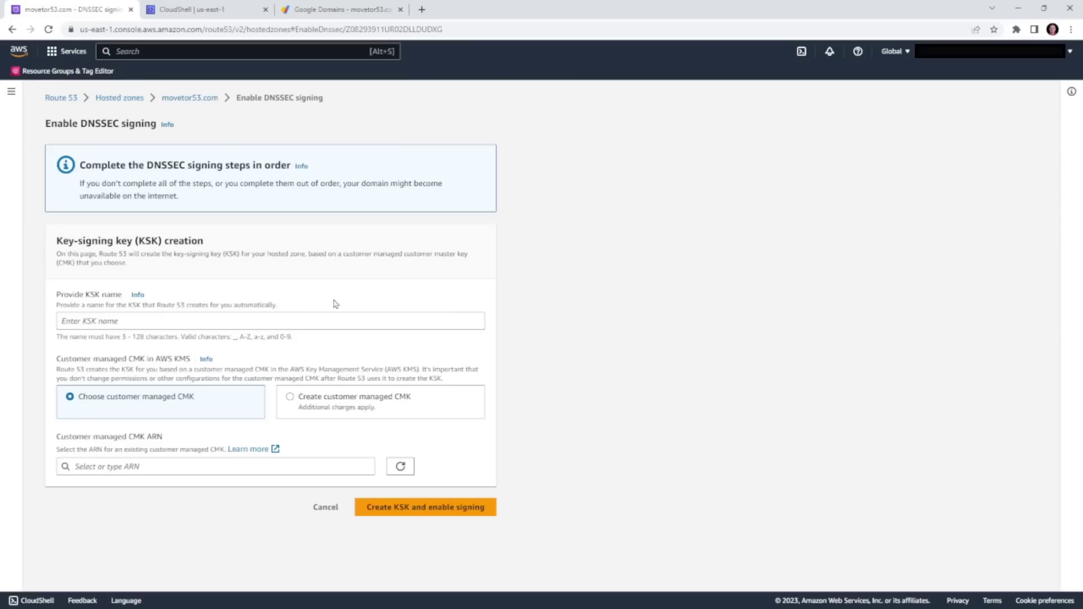
{"action": "left_click", "coordinate": [269, 317]}
{"action": "type", "text": "DNSSEC"}
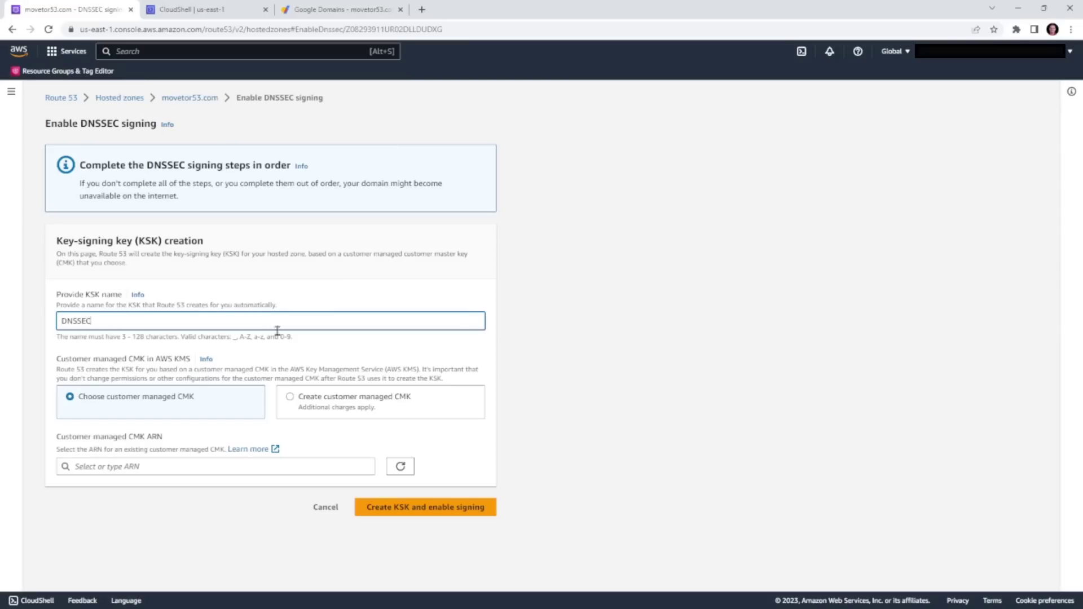
{"action": "left_click", "coordinate": [290, 397]}
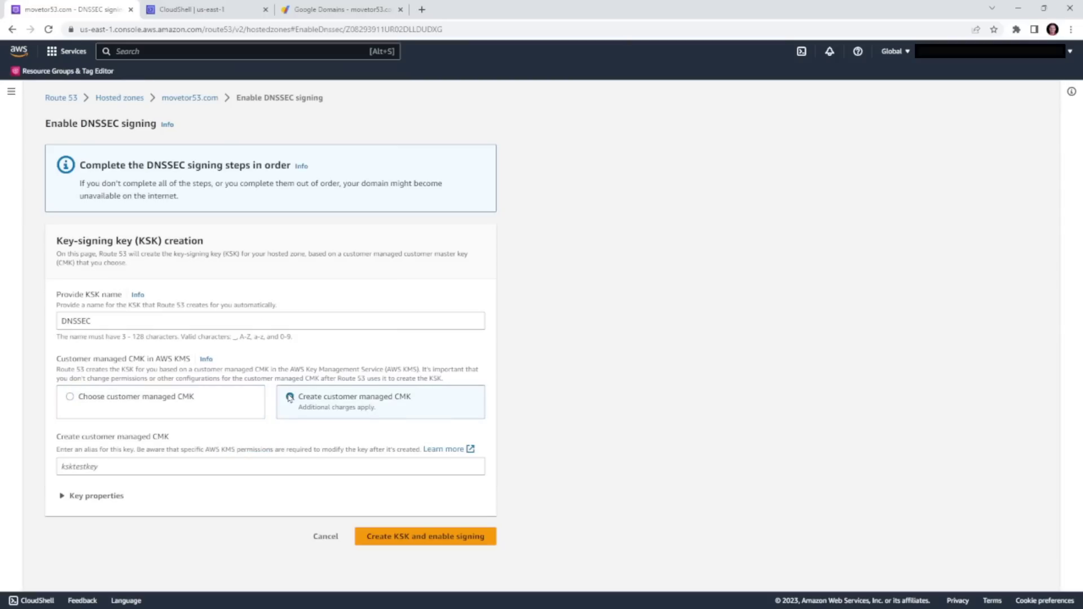
{"action": "left_click", "coordinate": [255, 466]}
{"action": "type", "text": "DNSSEC"}
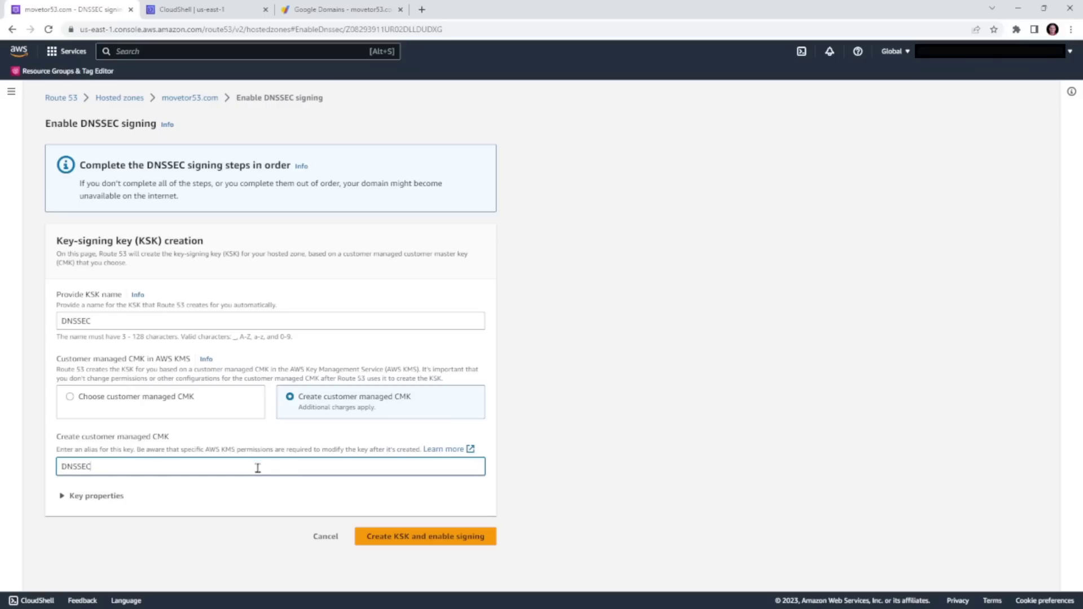
{"action": "left_click", "coordinate": [394, 536]}
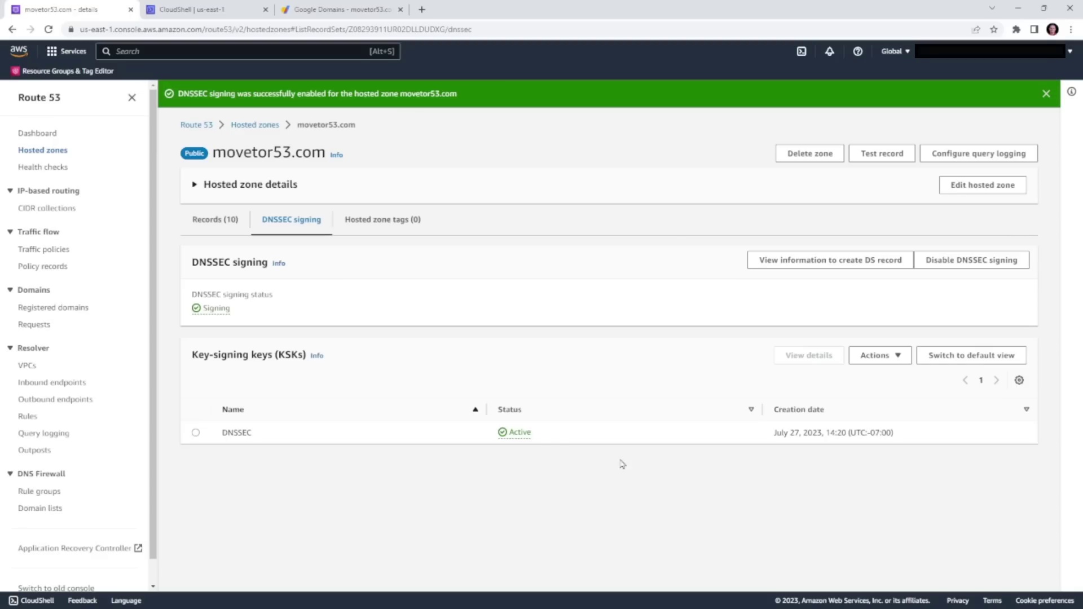
Using the hosted zone's DS details, save a Google Domains DNSSEC record with key tag 28926, algorithm 13: ECDSA/P256/SHA256, digest type 2: SHA256 and Route 53's digest
{"action": "left_click", "coordinate": [812, 264]}
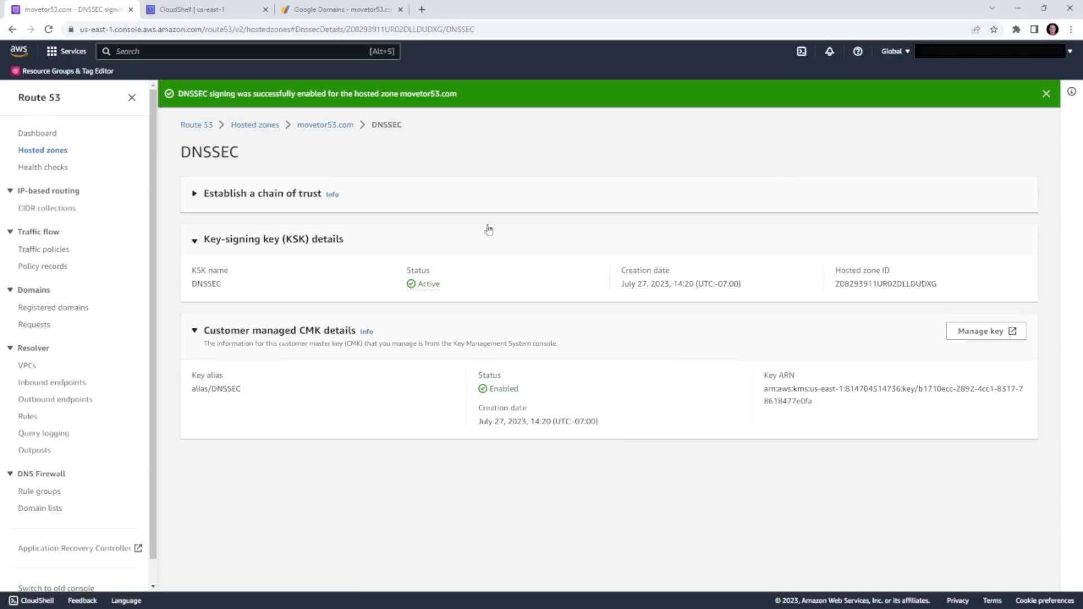
{"action": "left_click", "coordinate": [257, 195]}
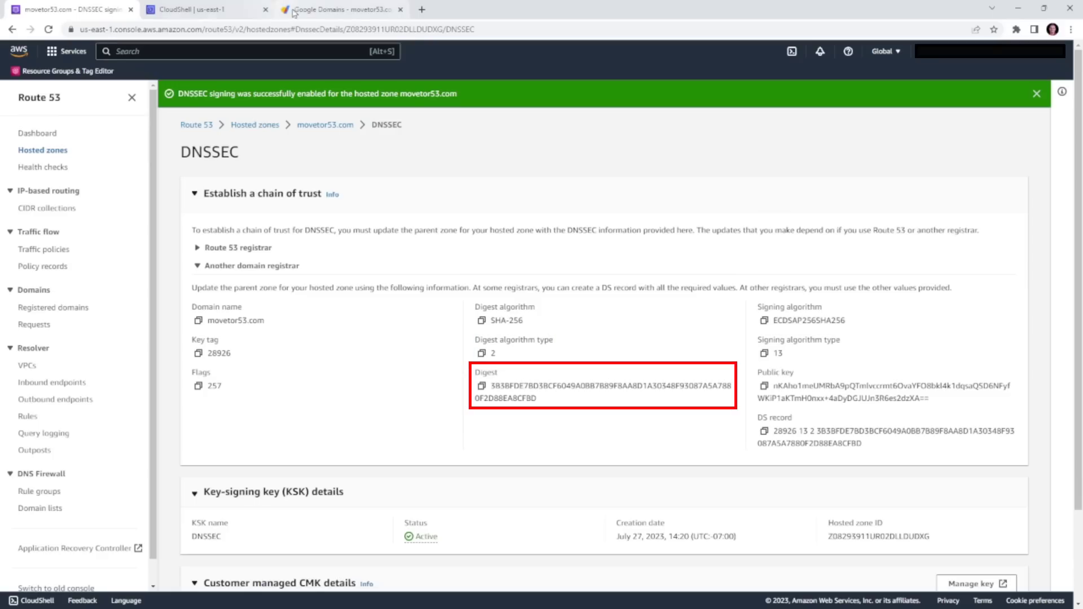
{"action": "left_click", "coordinate": [320, 11]}
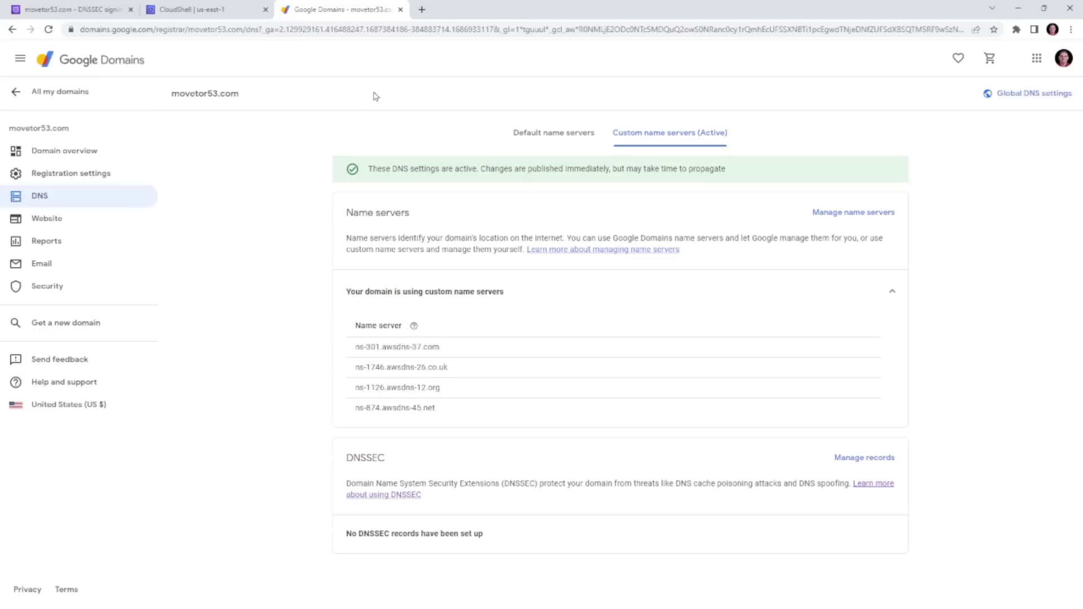
{"action": "left_click", "coordinate": [892, 294]}
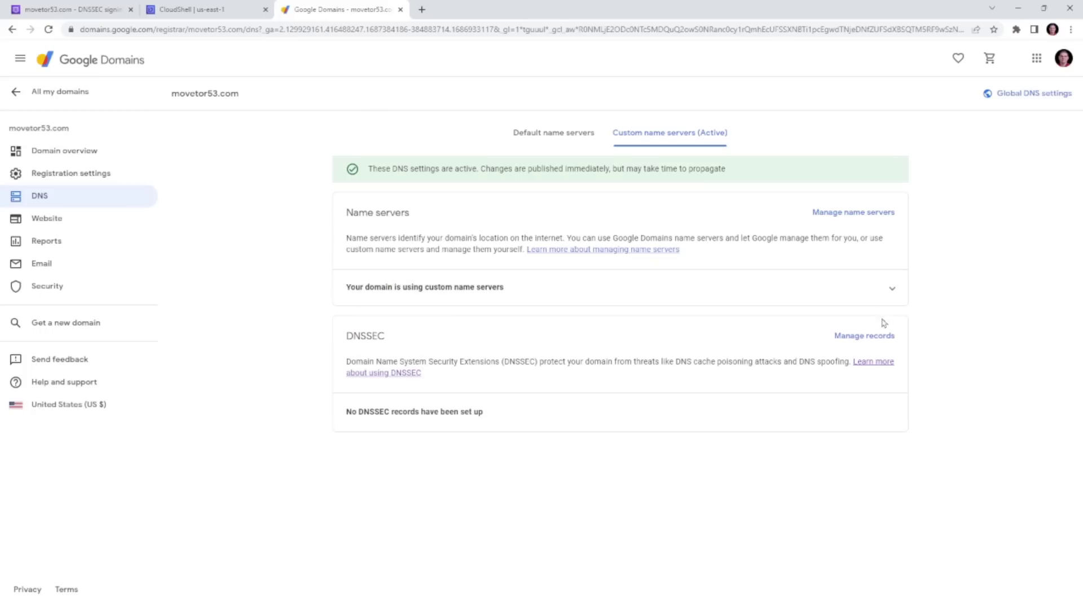
{"action": "left_click", "coordinate": [875, 336]}
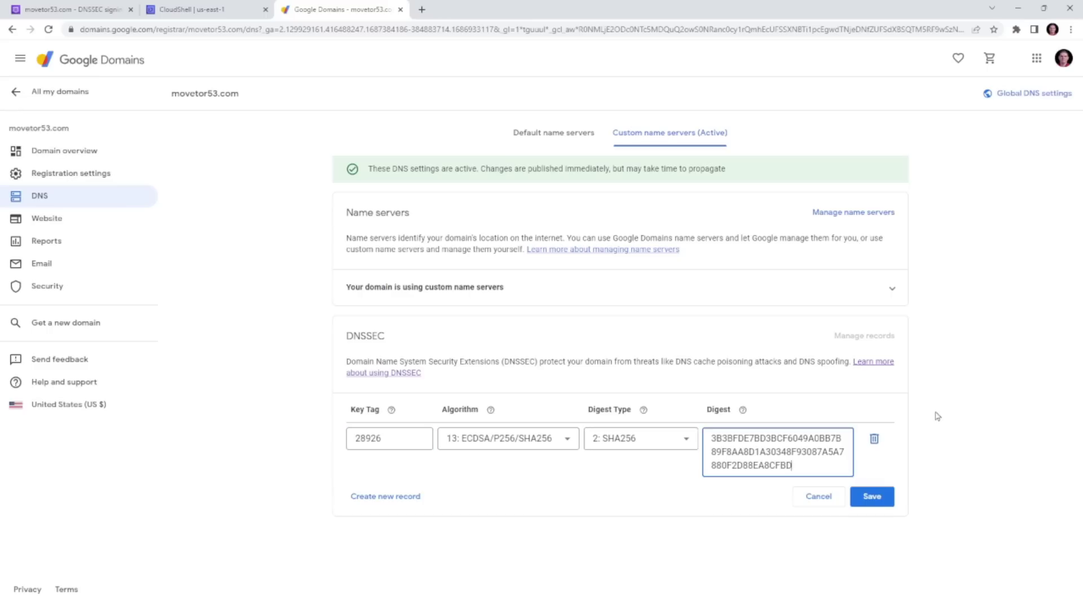
{"action": "left_click", "coordinate": [945, 416]}
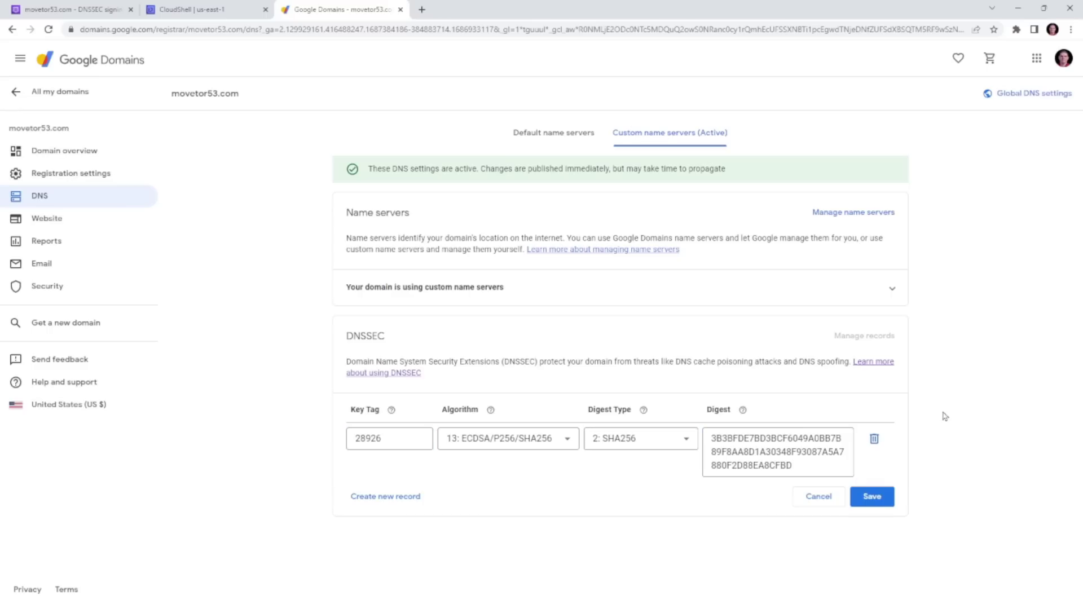
{"action": "left_click", "coordinate": [874, 499]}
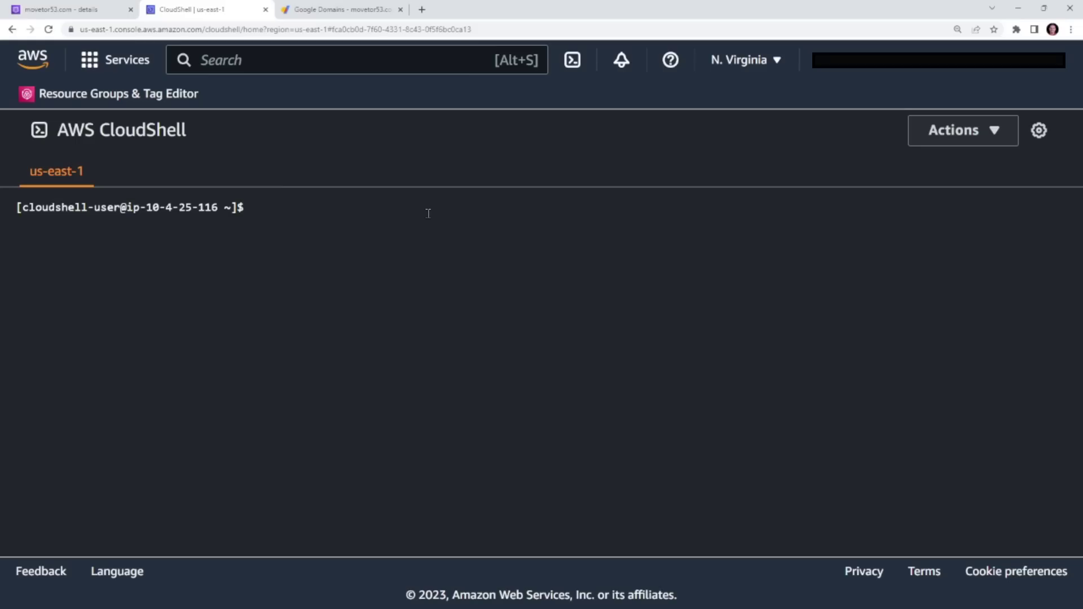
{"action": "key", "text": "ctrl+v"}
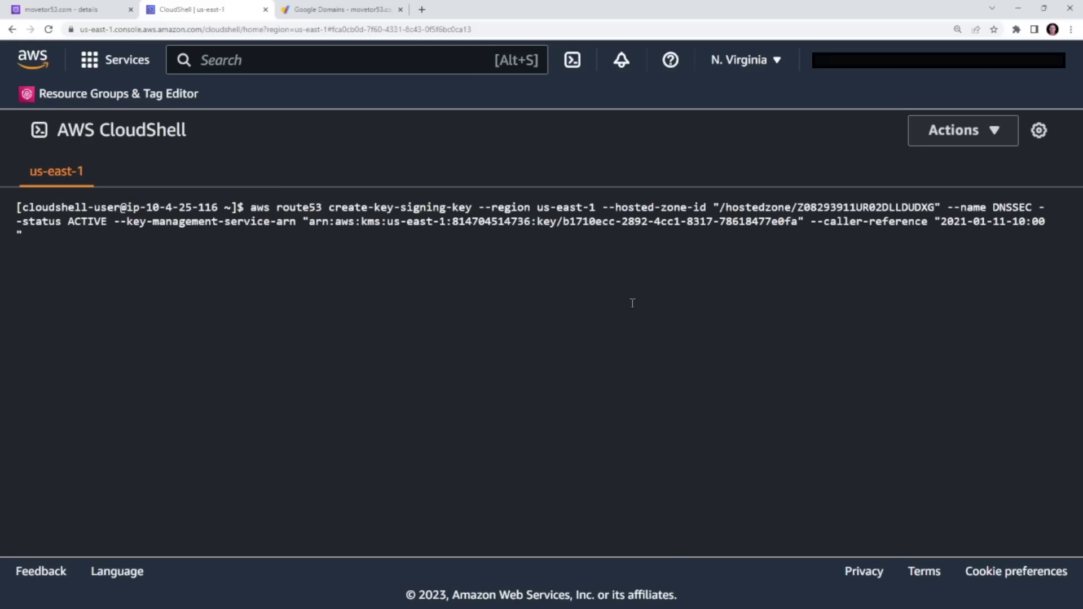
{"action": "key", "text": "Return"}
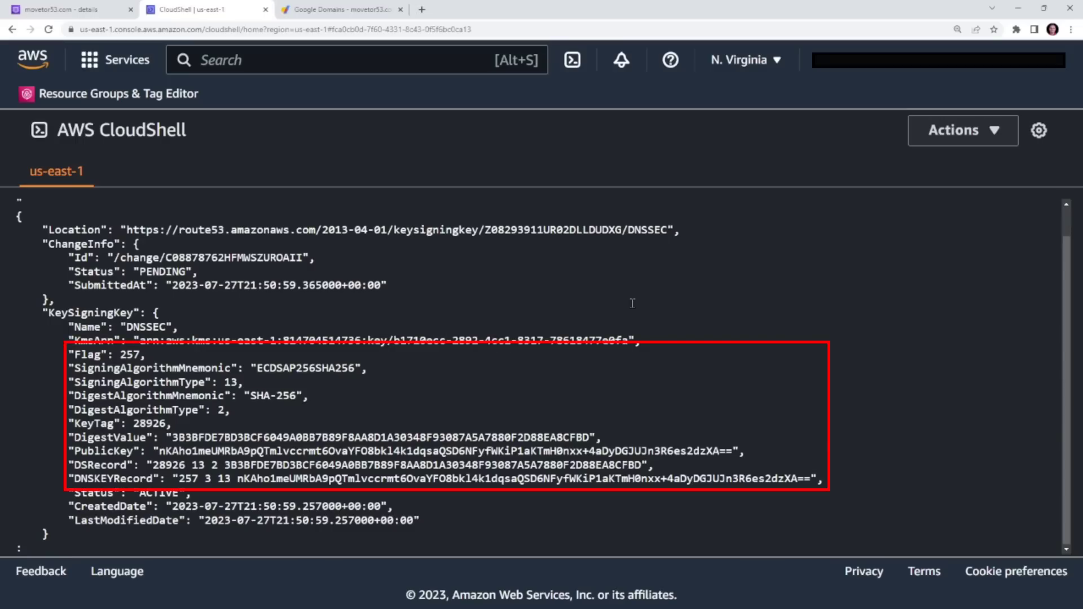
{"action": "key", "text": "q"}
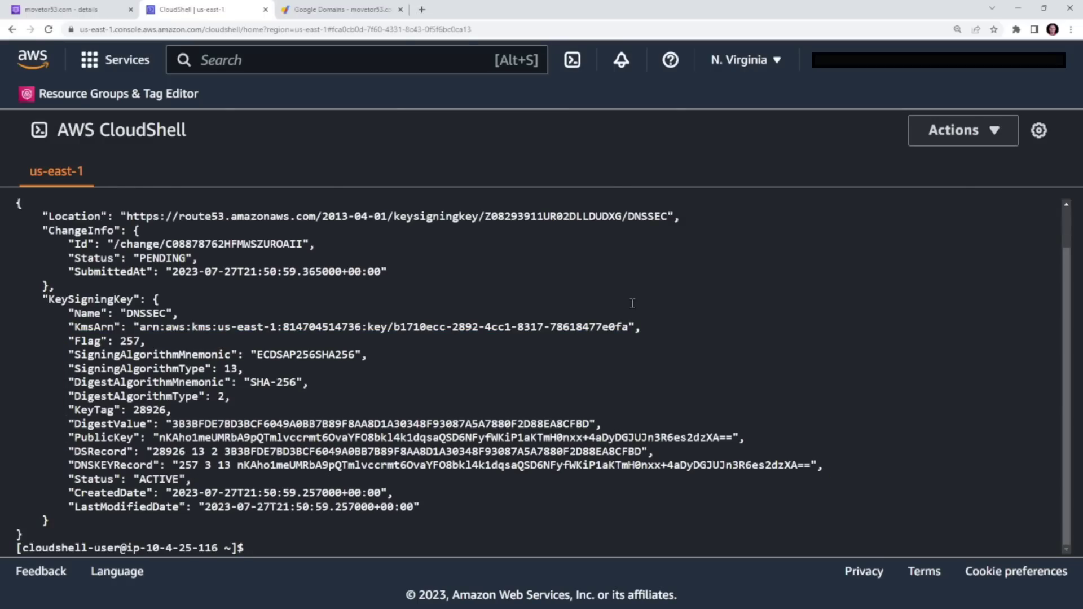
Enable DNSSEC for hosted zone Z08293911UR02DLLDUDXG in us-east-1 with the AWS CLI, and query its Status.ServeSignature in a cleared terminal
{"action": "type", "text": "aws route53 enable-hosted-zone-dnssec --region us-east-1 --hosted-zone-id \"/hostedzone/Z08293911UR02DLLDUDXG\""}
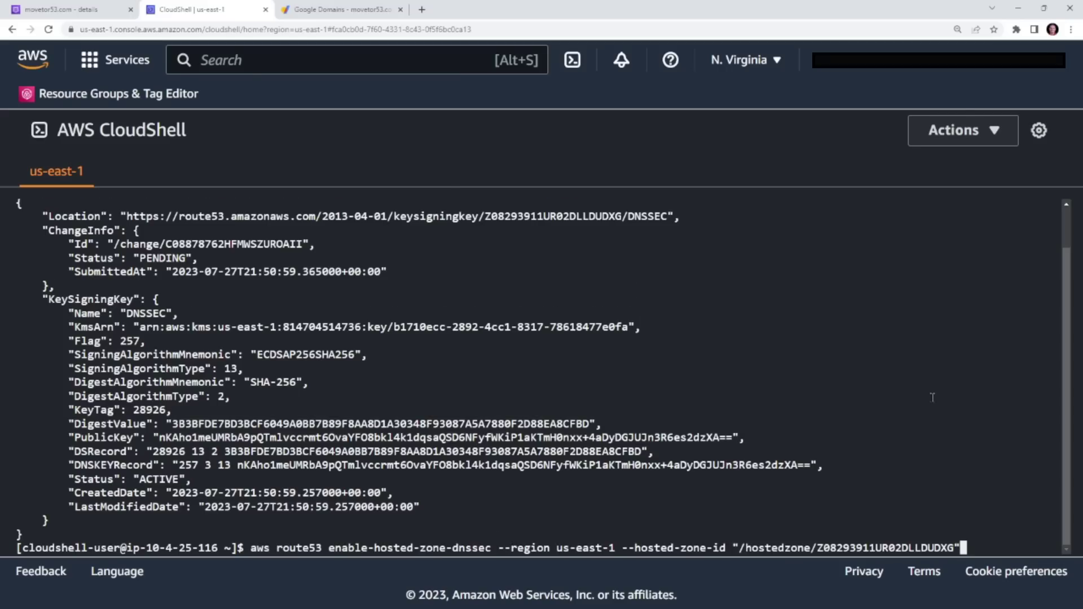
{"action": "key", "text": "Return"}
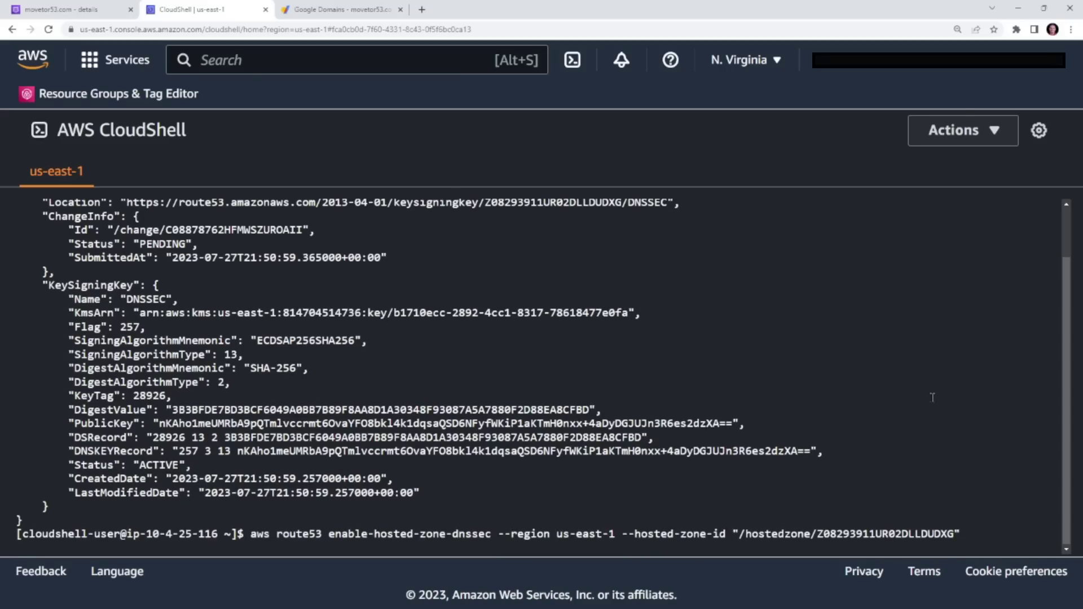
{"action": "type", "text": "clear"}
{"action": "key", "text": "Return"}
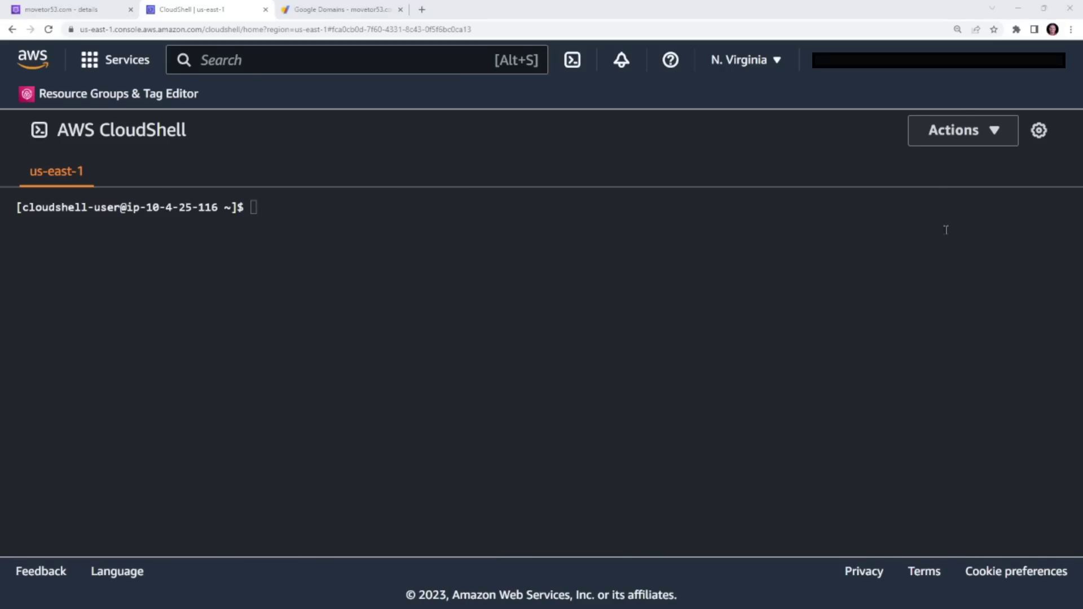
{"action": "type", "text": "aws route53 get-dnssec --hosted-zone-id \"/hostedzone/Z08293911UR02DLLDUDXG\" --query \"Status.ServeSignature\""}
{"action": "key", "text": "Return"}
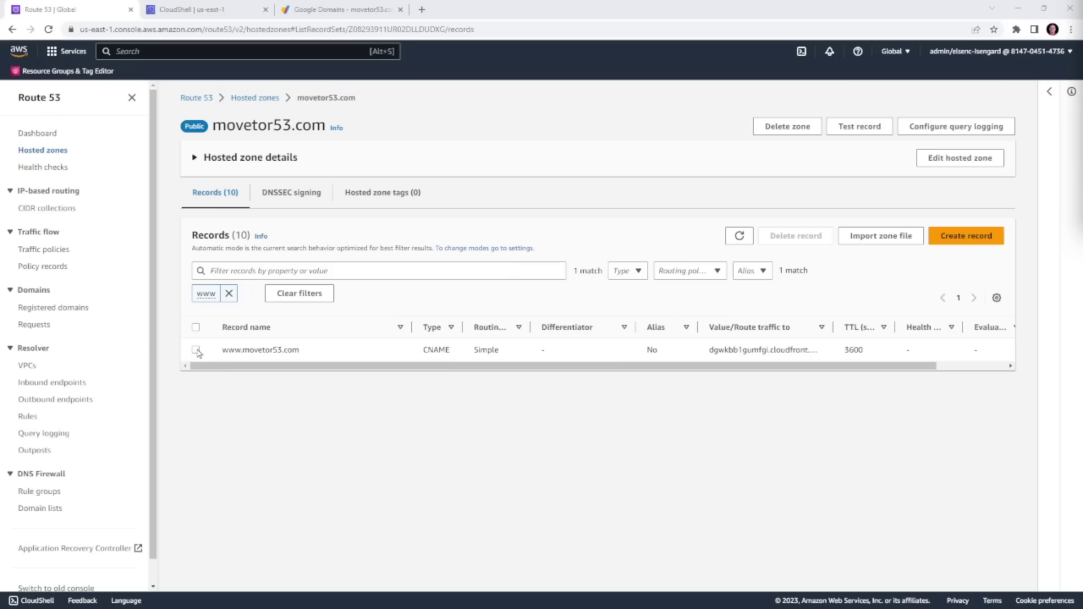
{"action": "left_click", "coordinate": [195, 370]}
{"action": "left_click", "coordinate": [887, 125]}
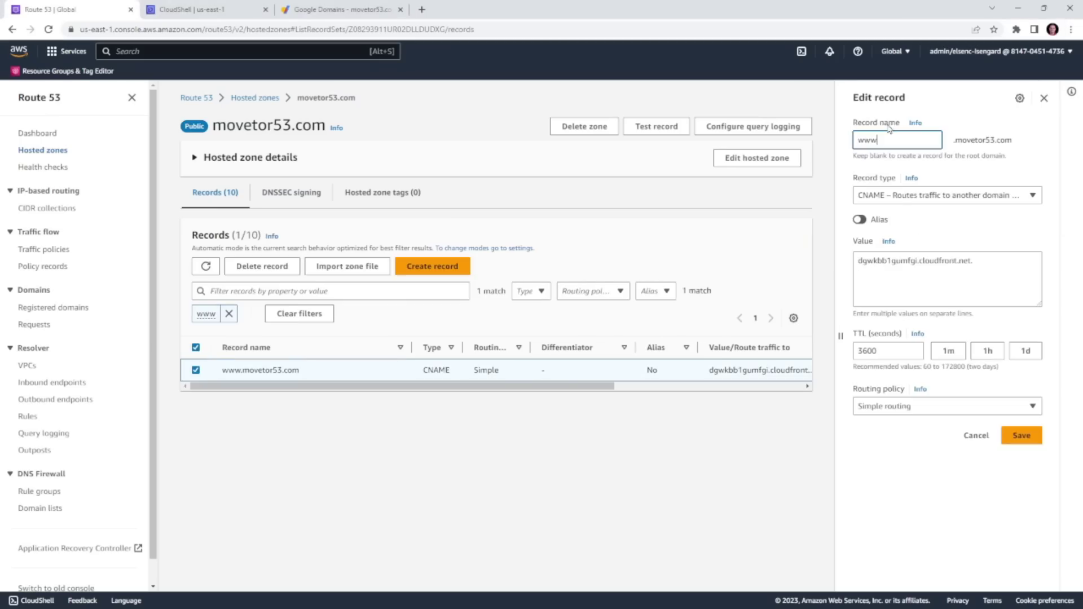
{"action": "left_click", "coordinate": [902, 200]}
{"action": "left_click", "coordinate": [859, 225]}
{"action": "left_click", "coordinate": [859, 220]}
{"action": "left_click", "coordinate": [903, 259]}
{"action": "left_click", "coordinate": [924, 363]}
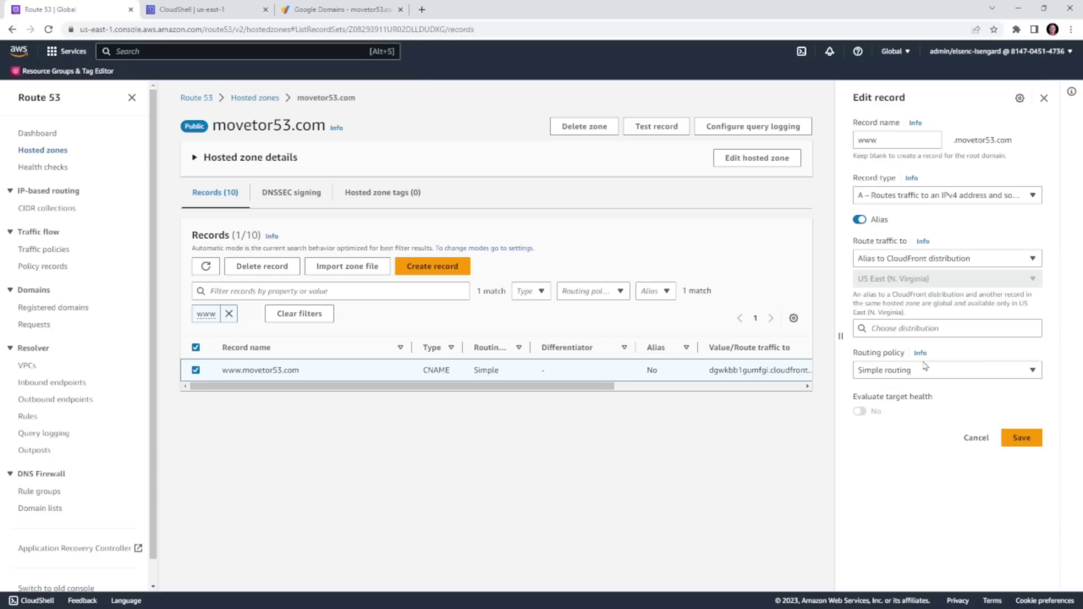
{"action": "left_click", "coordinate": [920, 329]}
{"action": "type", "text": "dgwkbb1gumfgi.cloudfront.net"}
{"action": "left_click", "coordinate": [1022, 437]}
{"action": "left_click", "coordinate": [451, 320]}
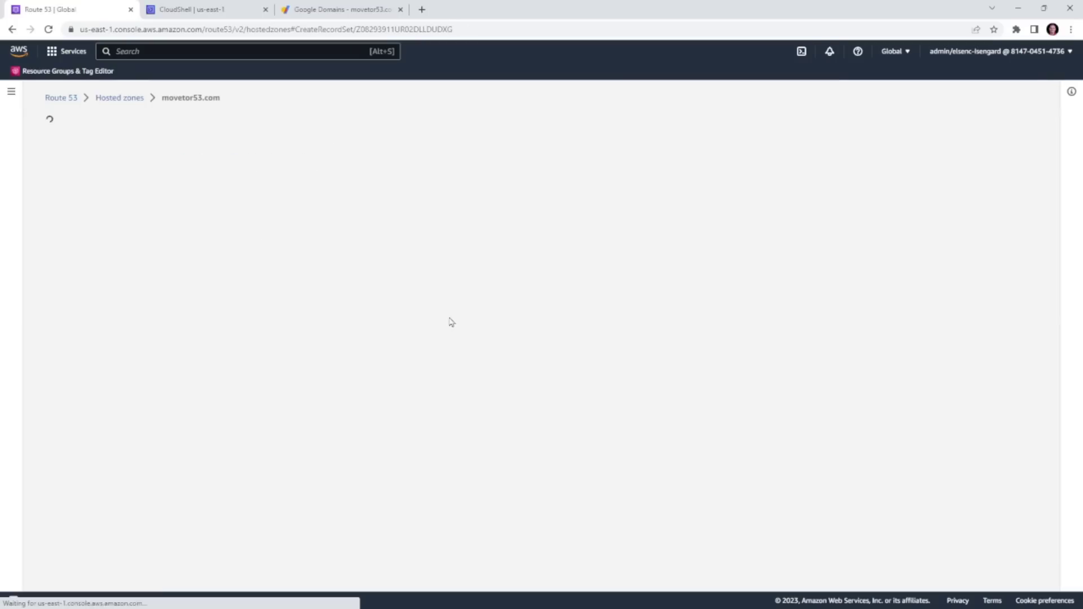
{"action": "left_click", "coordinate": [378, 241]}
{"action": "left_click", "coordinate": [383, 276]}
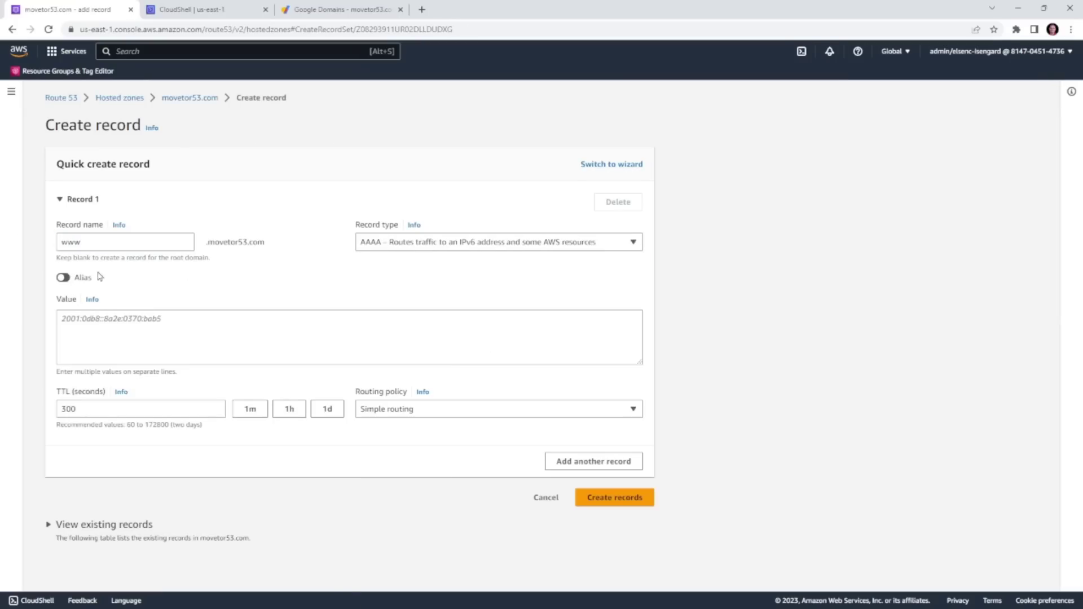
{"action": "left_click", "coordinate": [63, 278]}
{"action": "left_click", "coordinate": [92, 323]}
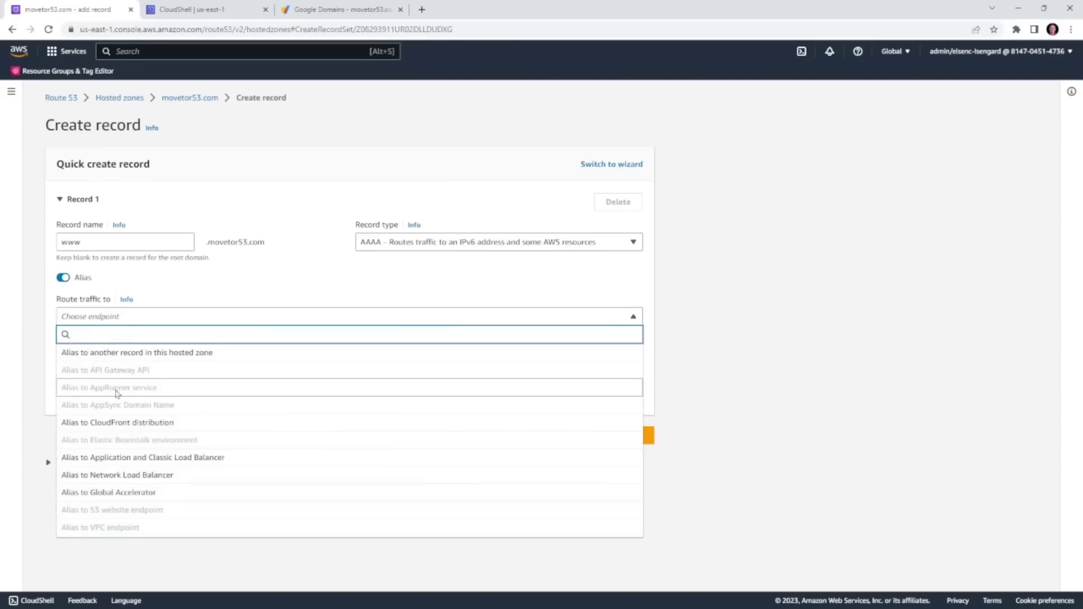
{"action": "left_click", "coordinate": [128, 422]}
{"action": "left_click", "coordinate": [134, 368]}
{"action": "type", "text": "dgwkbb1gumfgi.cloudfront.net"}
{"action": "left_click", "coordinate": [256, 387]}
{"action": "left_click", "coordinate": [606, 488]}
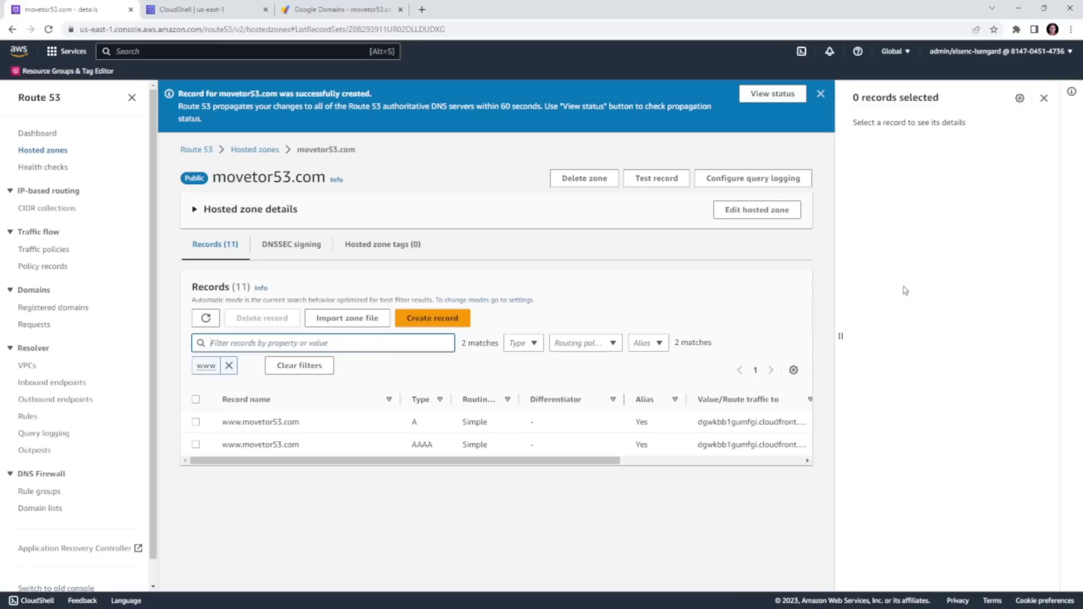
{"action": "left_click", "coordinate": [1044, 98]}
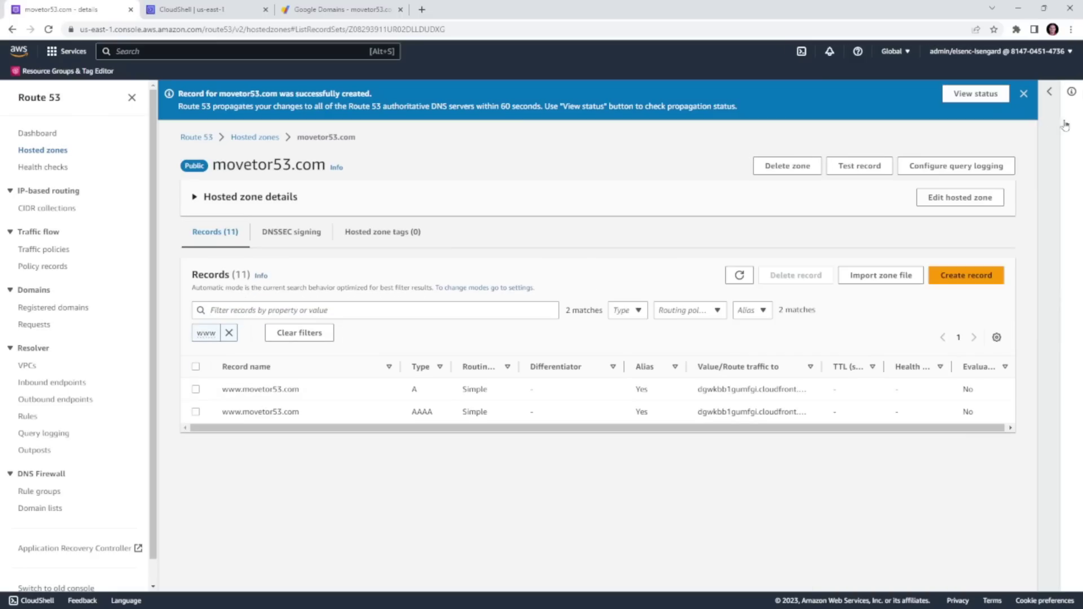